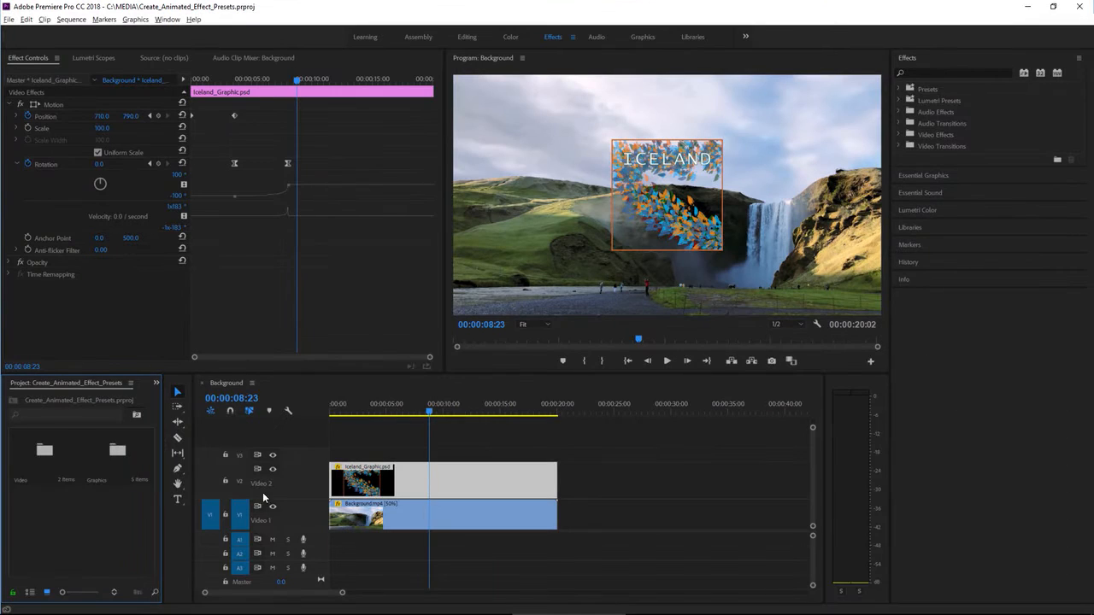
Reset the Effects workspace to its saved layout.
{"action": "left_click", "coordinate": [572, 38]}
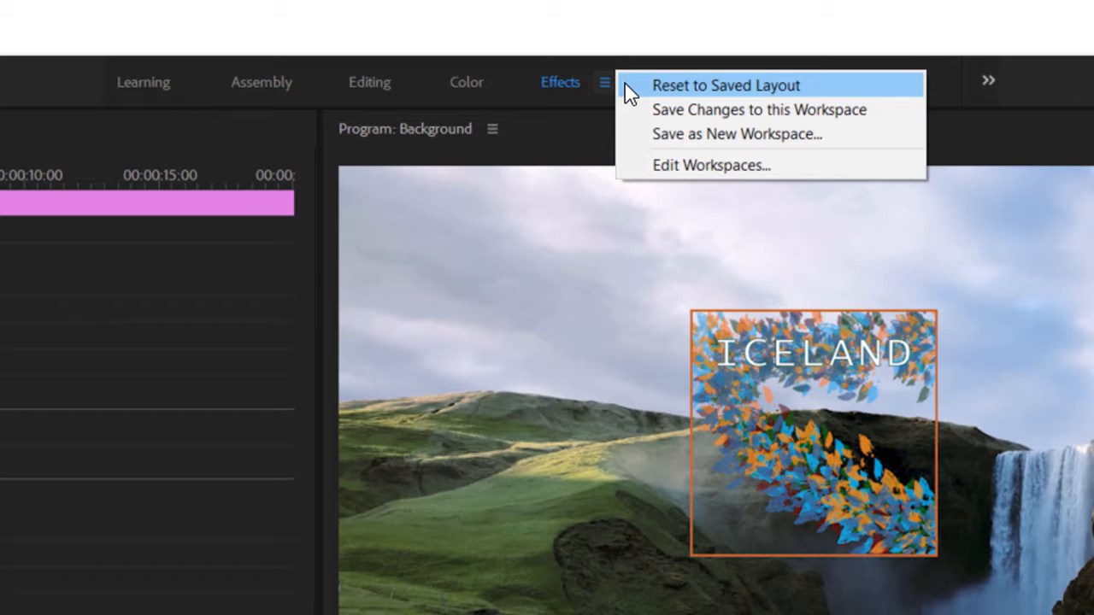
{"action": "left_click", "coordinate": [624, 85]}
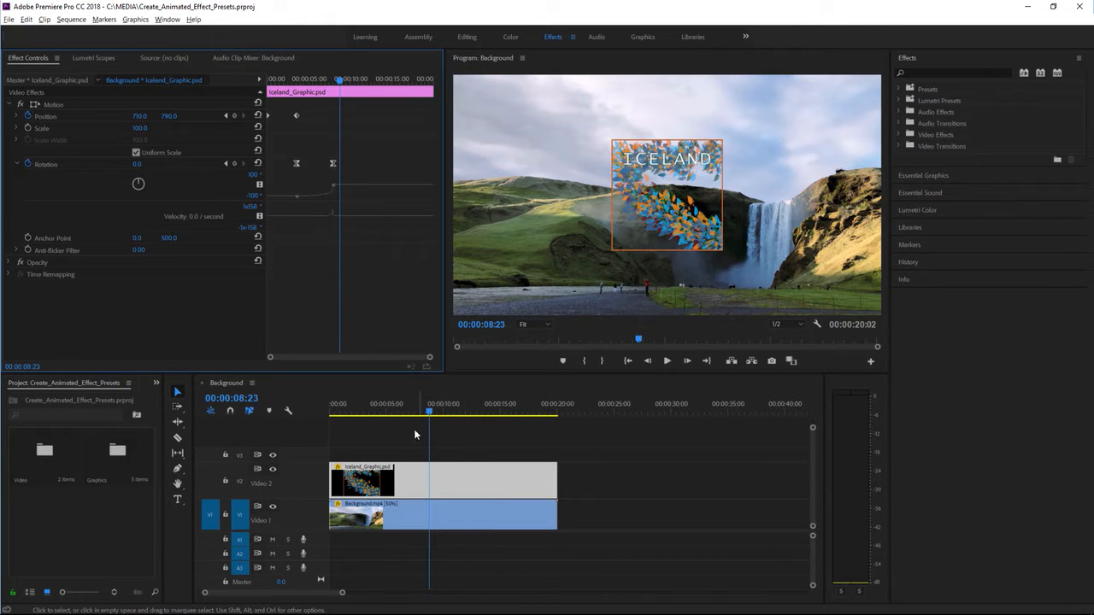
Play back the Iceland graphic's animation from about 00:00:02:29 to review its slide and rotation.
{"action": "left_click_drag", "start_coordinate": [377, 412], "coordinate": [363, 412]}
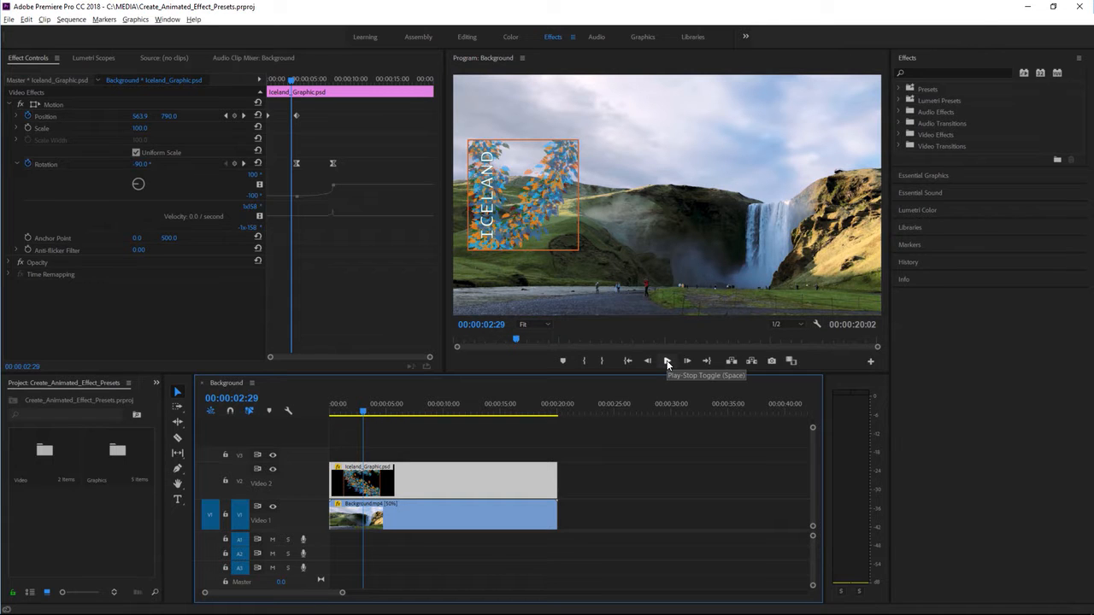
{"action": "left_click", "coordinate": [668, 362]}
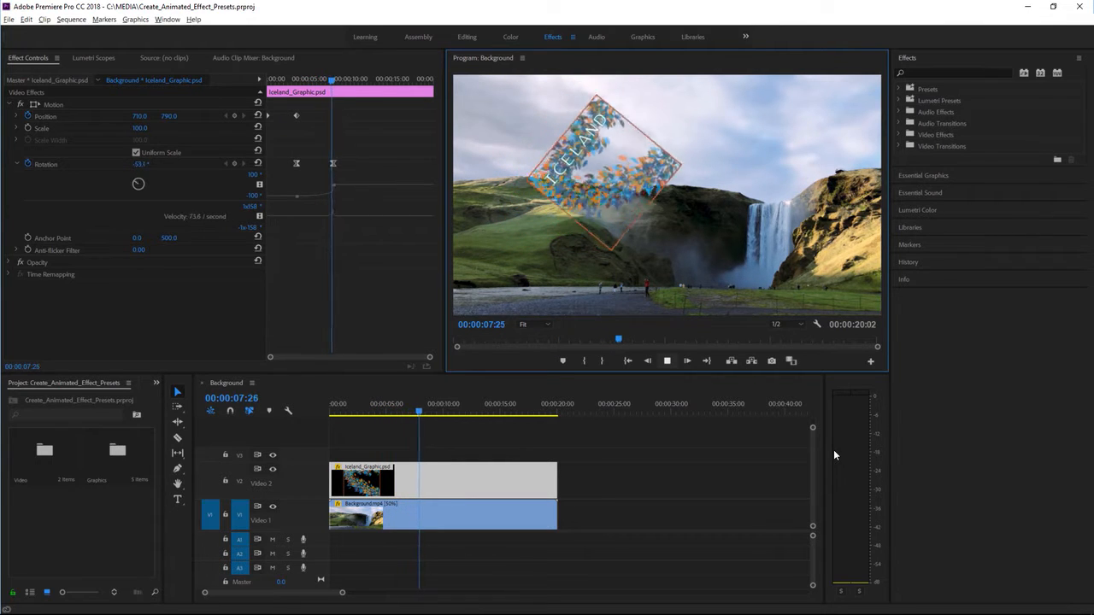
{"action": "key", "text": "space"}
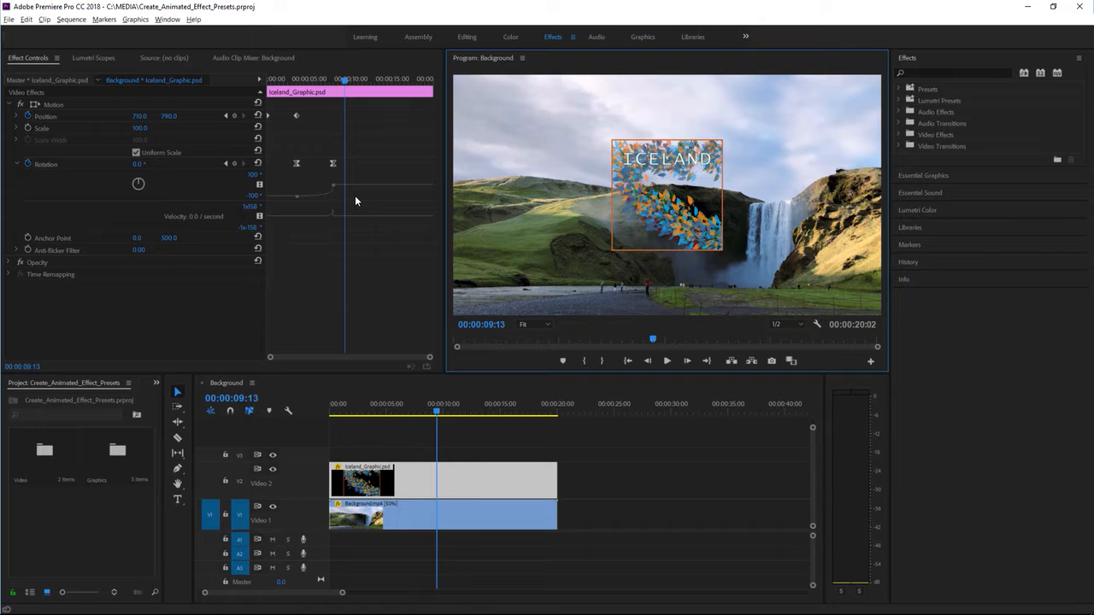
Open the Graphics bin and preview Blue_Sky_Graphic.psd as a source clip.
{"action": "double_click", "coordinate": [115, 461]}
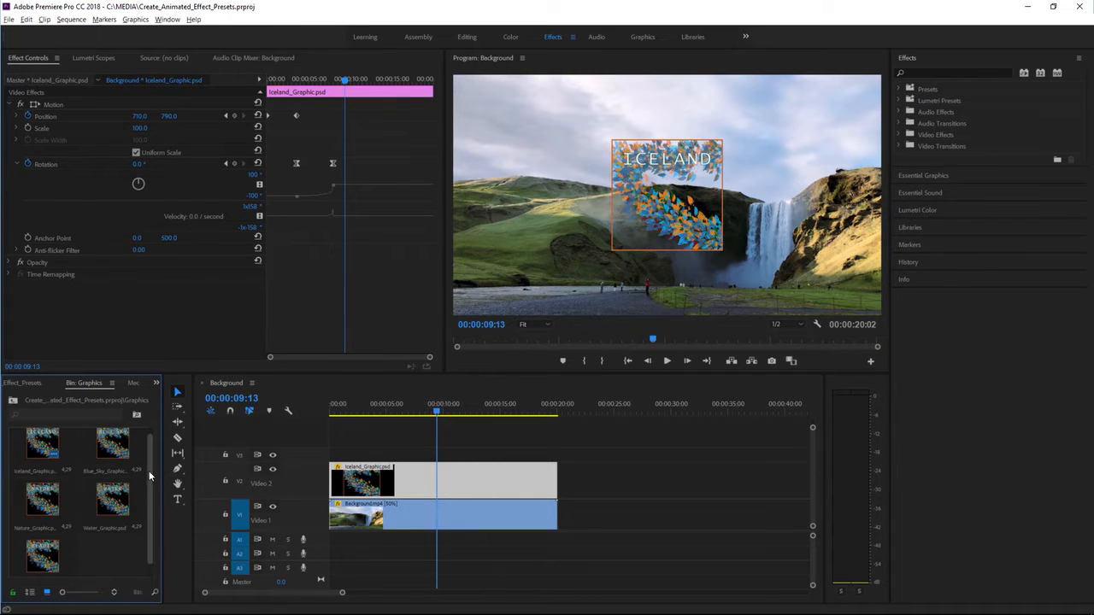
{"action": "mouse_move", "coordinate": [151, 473]}
{"action": "left_mouse_down"}
{"action": "mouse_move", "coordinate": [152, 460]}
{"action": "mouse_move", "coordinate": [151, 485]}
{"action": "mouse_move", "coordinate": [154, 464]}
{"action": "left_mouse_up"}
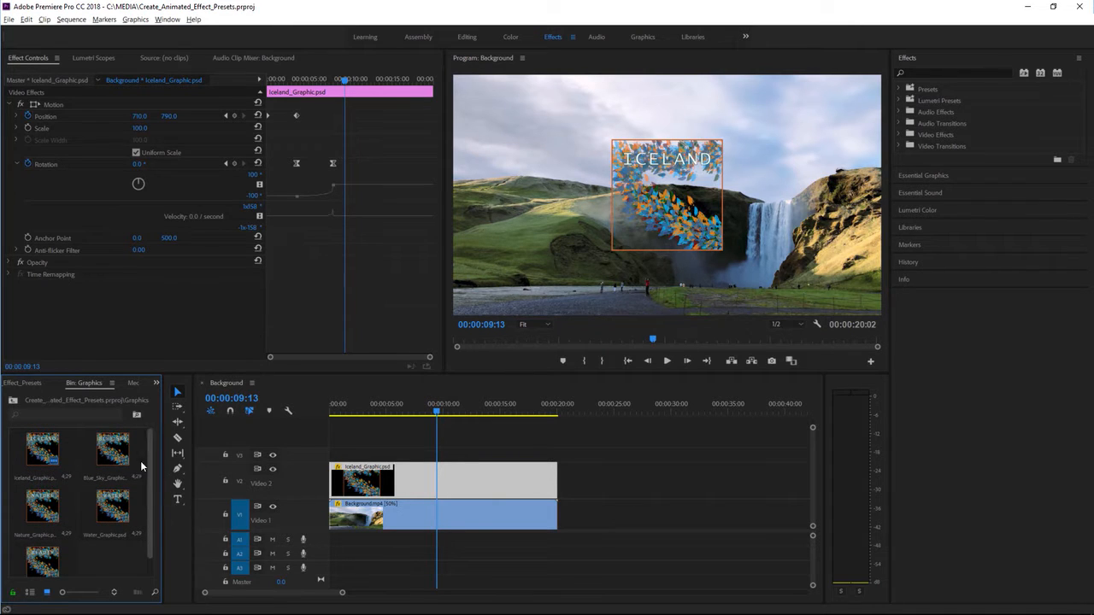
{"action": "double_click", "coordinate": [119, 460]}
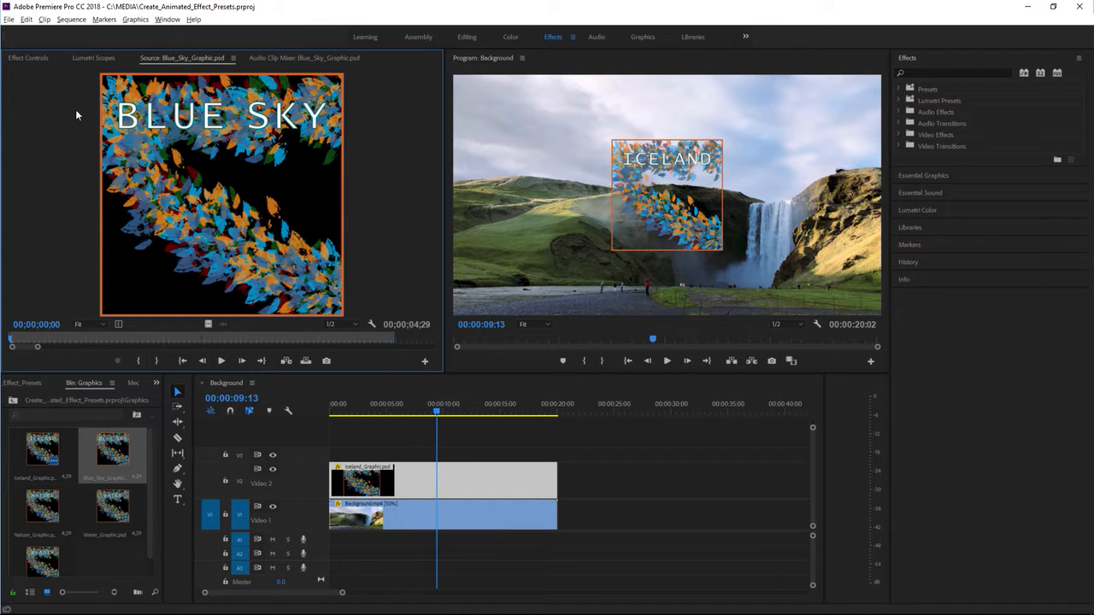
Save the Motion effect of the Iceland graphic clip as a Scale type preset named "Fall onscreen Scale".
{"action": "left_click", "coordinate": [37, 60]}
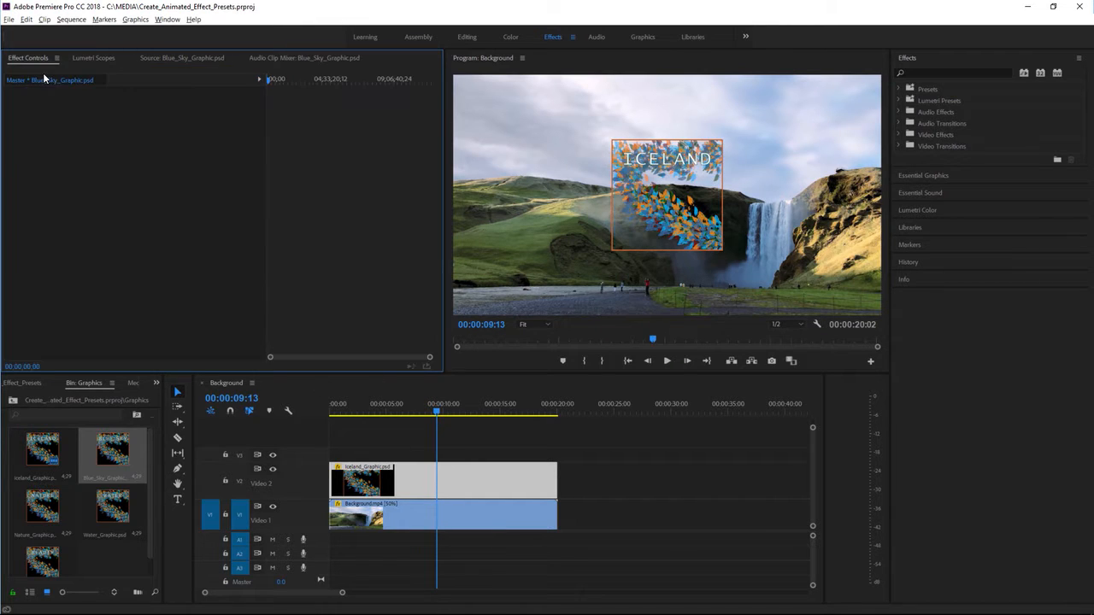
{"action": "left_click", "coordinate": [462, 487]}
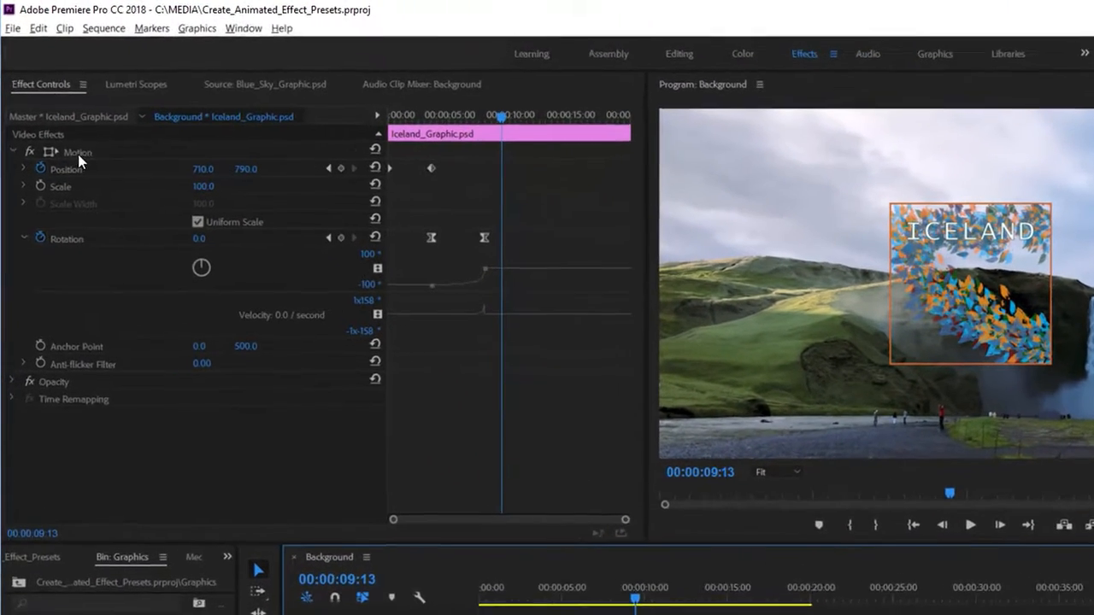
{"action": "right_click", "coordinate": [79, 157]}
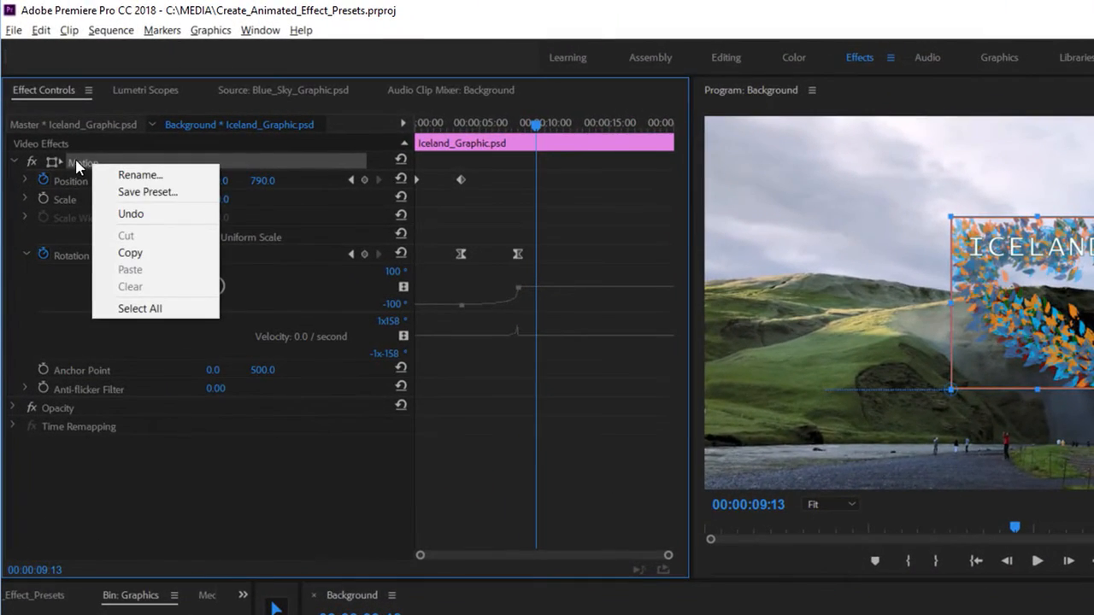
{"action": "left_click", "coordinate": [193, 193]}
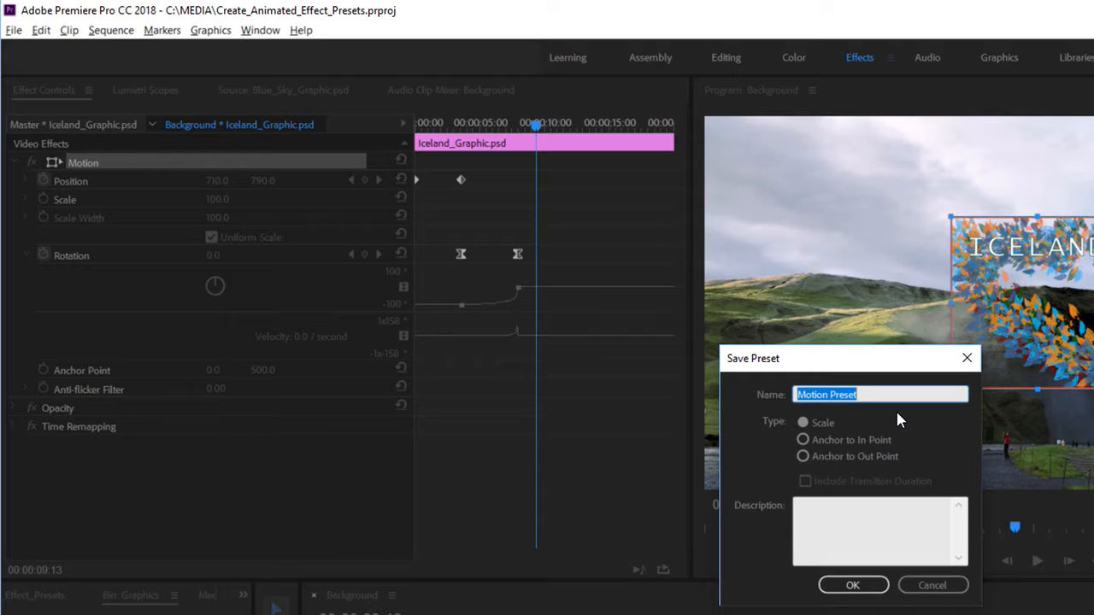
{"action": "type", "text": "Fall onsc"}
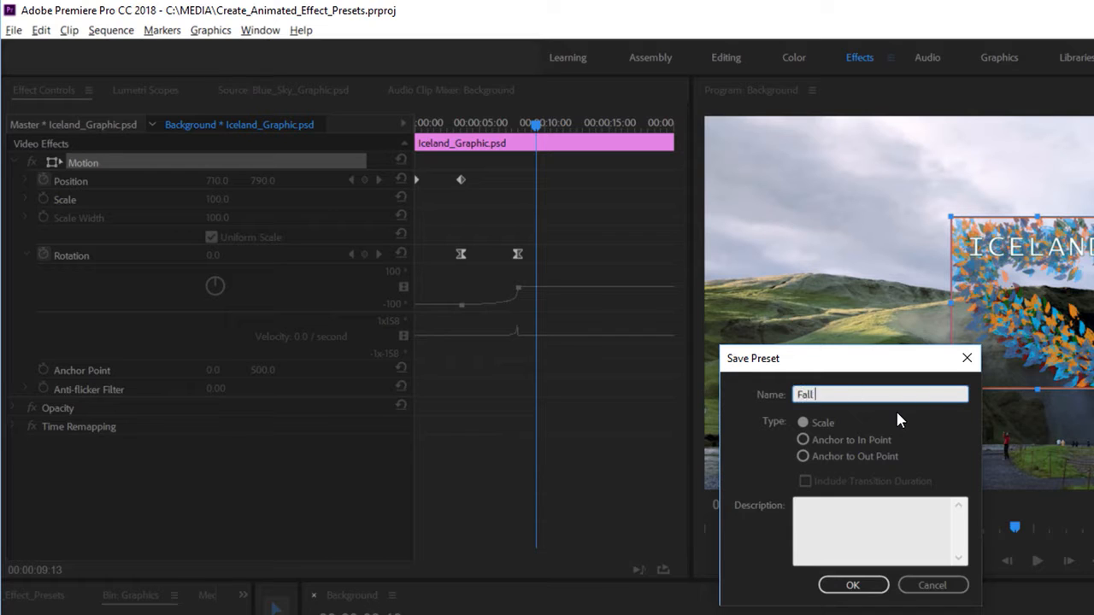
{"action": "type", "text": "reen"}
{"action": "type", "text": "Scale"}
{"action": "left_click", "coordinate": [853, 586]}
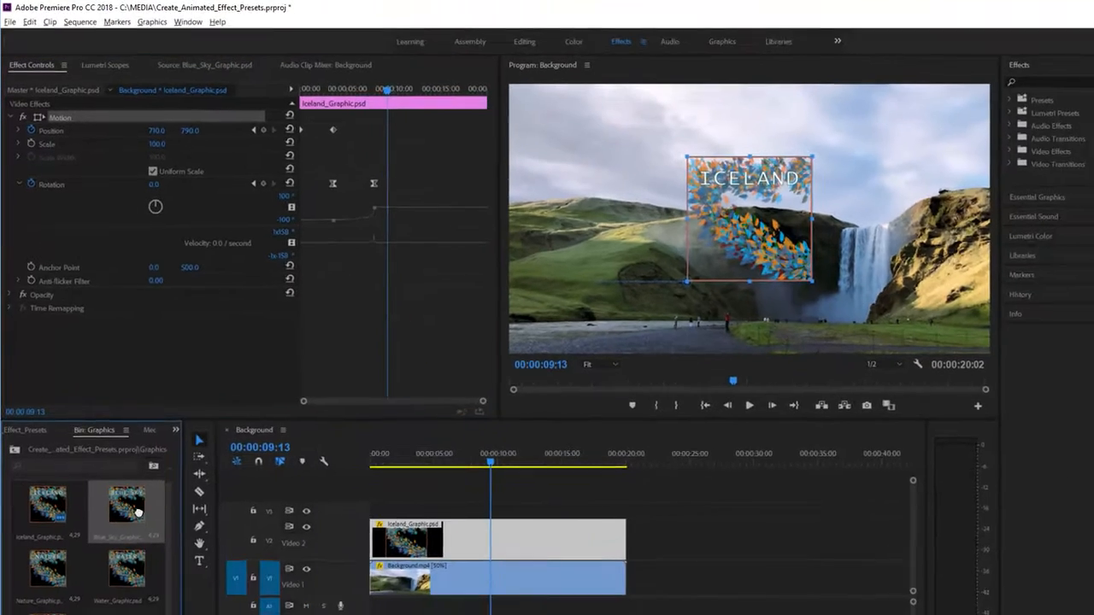
Place Blue_Sky_Graphic.psd on Video 2 at about 00:00:22:14, past the end of the Iceland clip, and select it.
{"action": "left_click_drag", "start_coordinate": [138, 511], "coordinate": [653, 566]}
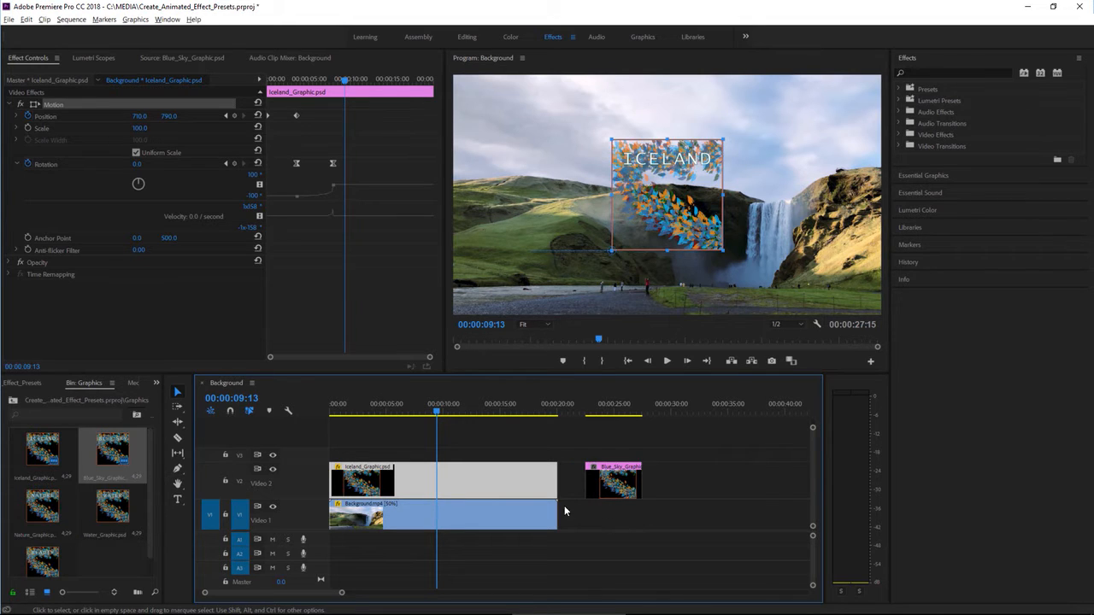
{"action": "key", "text": "shift+1"}
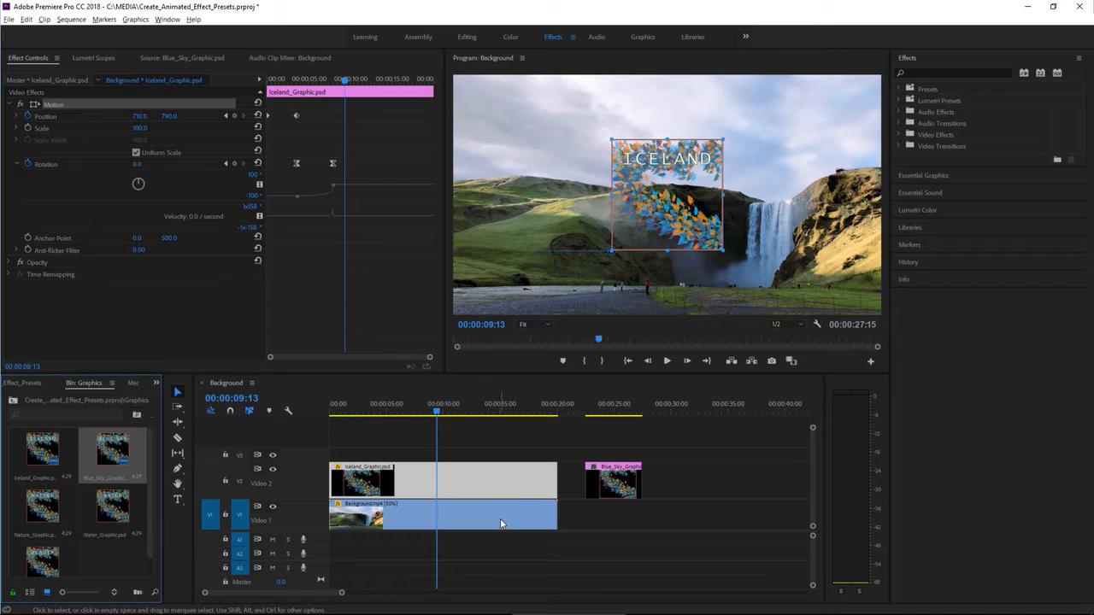
{"action": "left_click", "coordinate": [609, 487]}
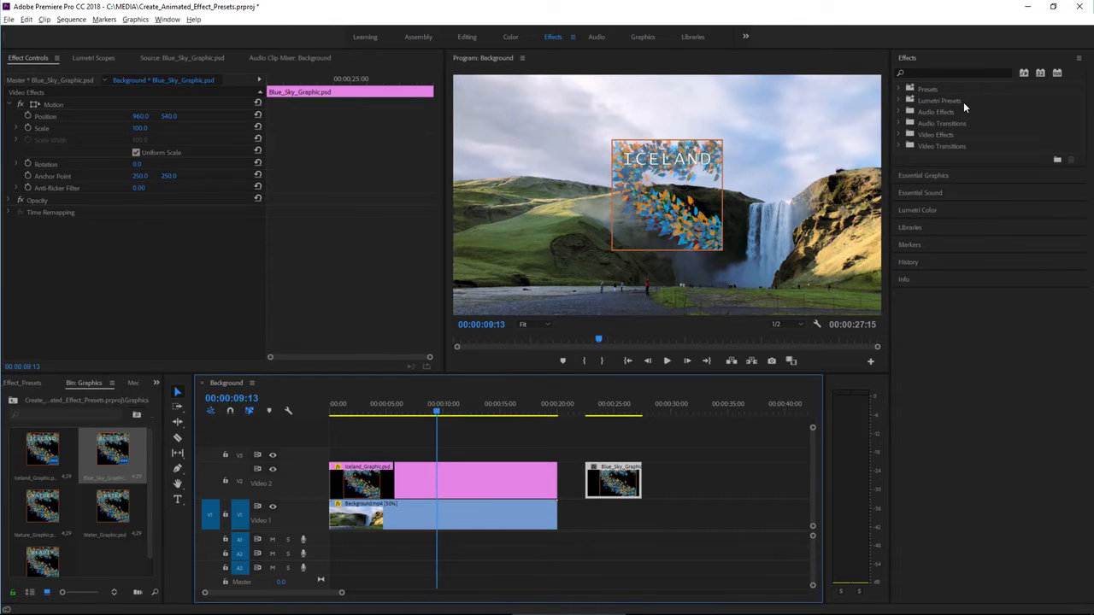
Rename the saved motion preset "Fall Onscreen Scale" in its preset properties.
{"action": "left_click", "coordinate": [899, 88]}
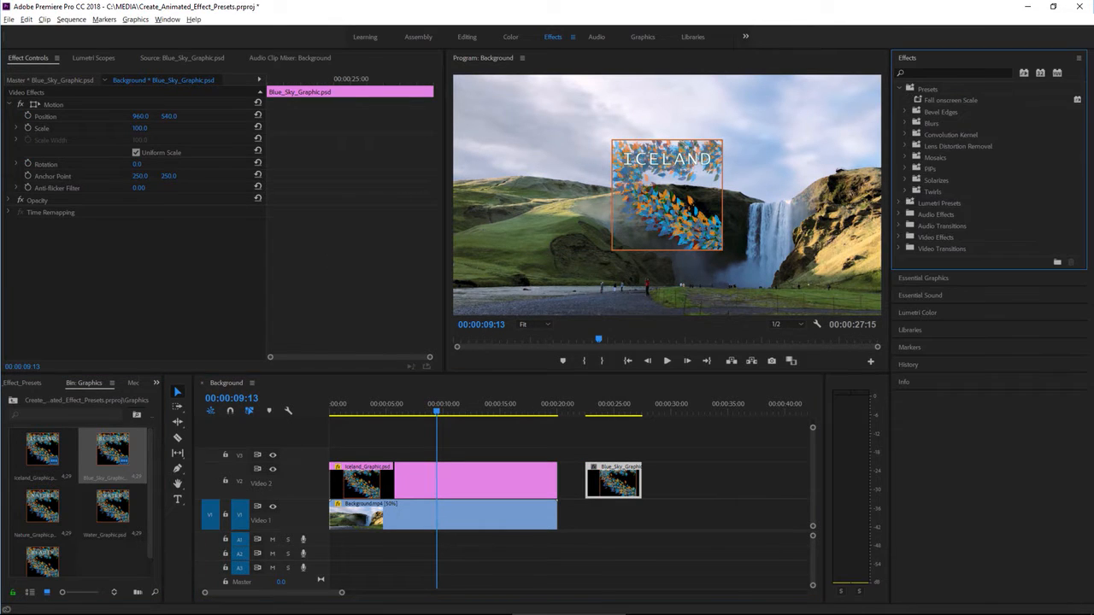
{"action": "left_click", "coordinate": [921, 101]}
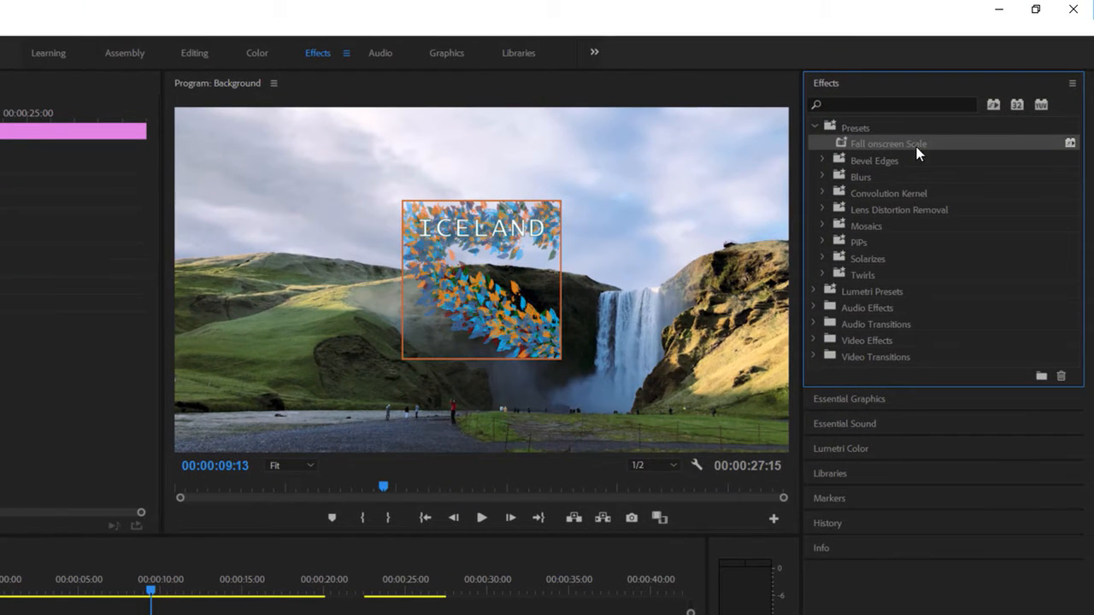
{"action": "right_click", "coordinate": [841, 140]}
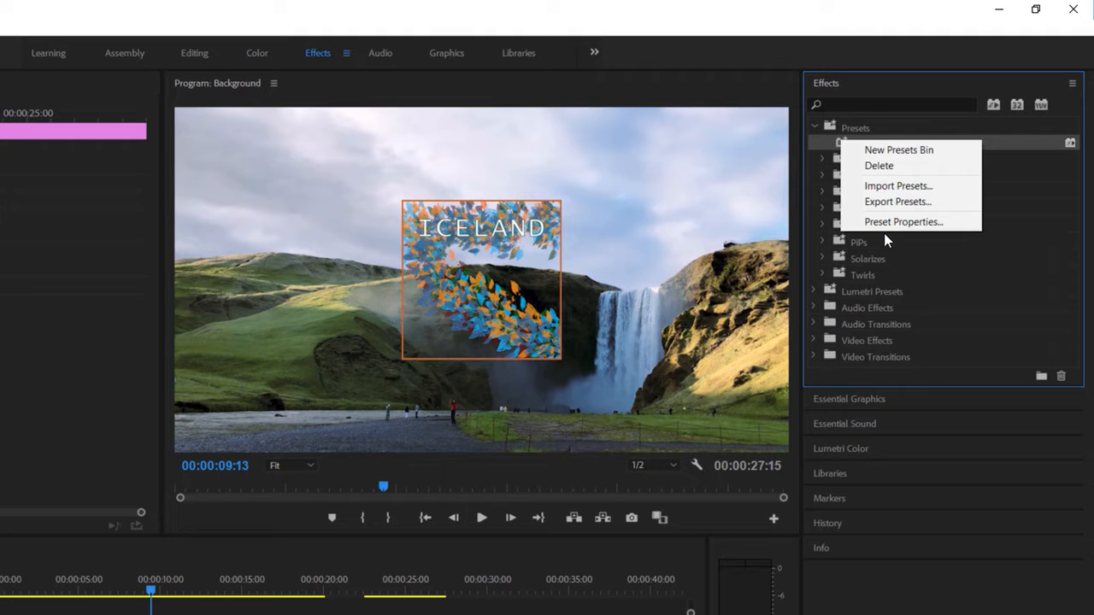
{"action": "left_click", "coordinate": [885, 222]}
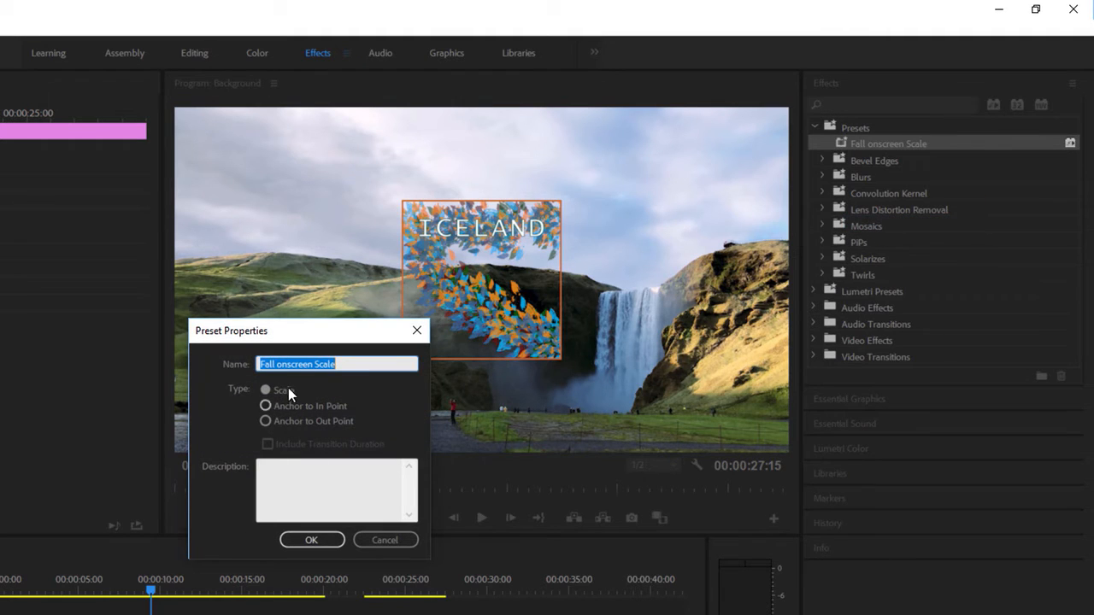
{"action": "left_click", "coordinate": [280, 364]}
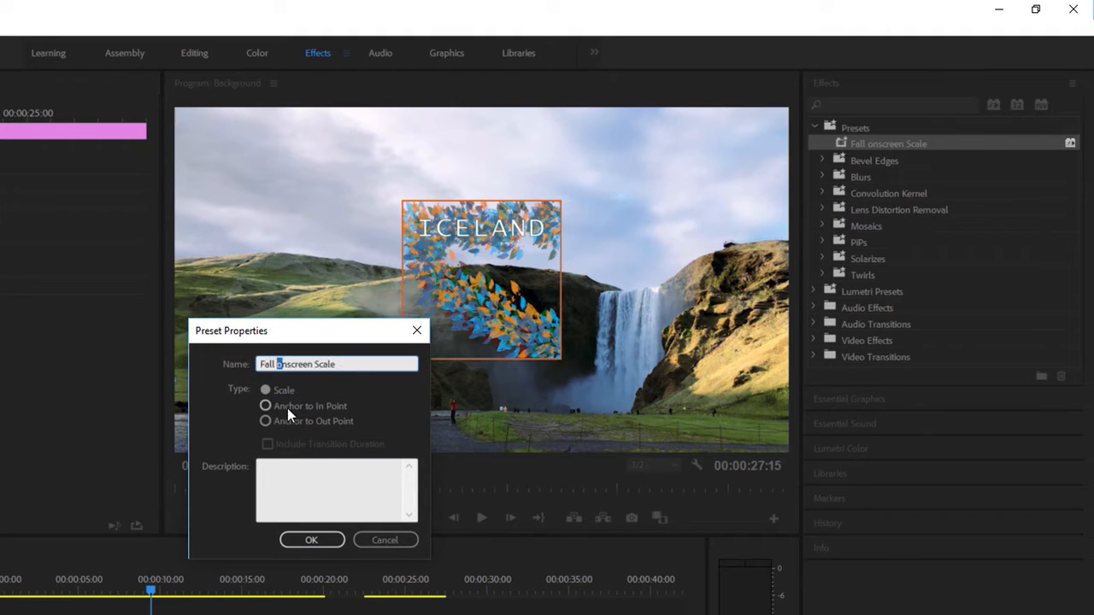
{"action": "type", "text": "O"}
{"action": "left_click", "coordinate": [307, 540]}
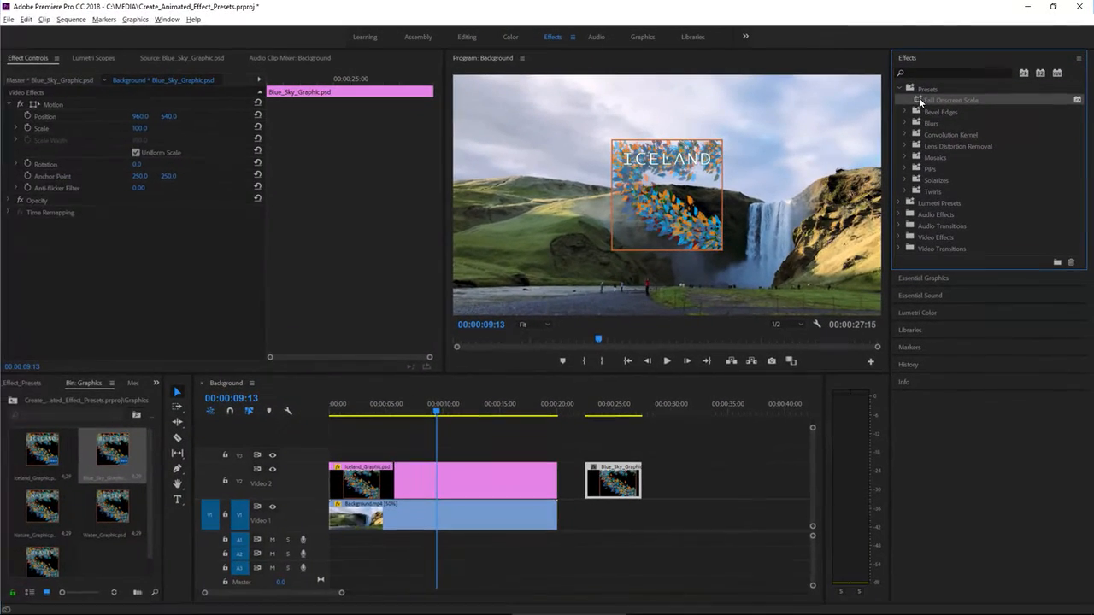
Apply the Fall Onscreen Scale preset to the Blue Sky graphic clip and play back its animation from the clip's start.
{"action": "left_click_drag", "start_coordinate": [919, 97], "coordinate": [615, 484]}
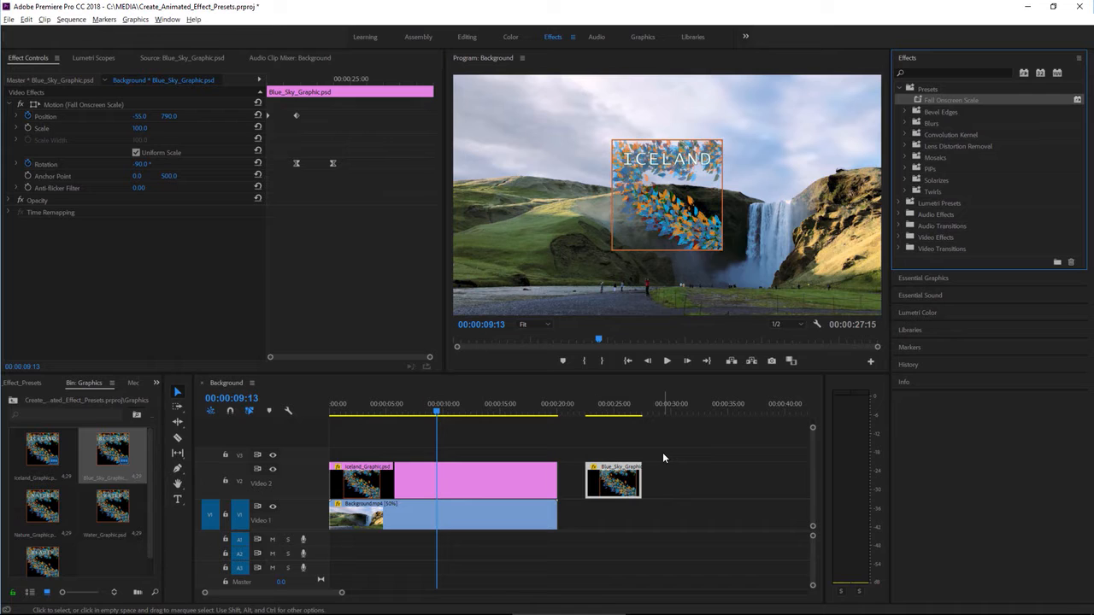
{"action": "left_click", "coordinate": [586, 413]}
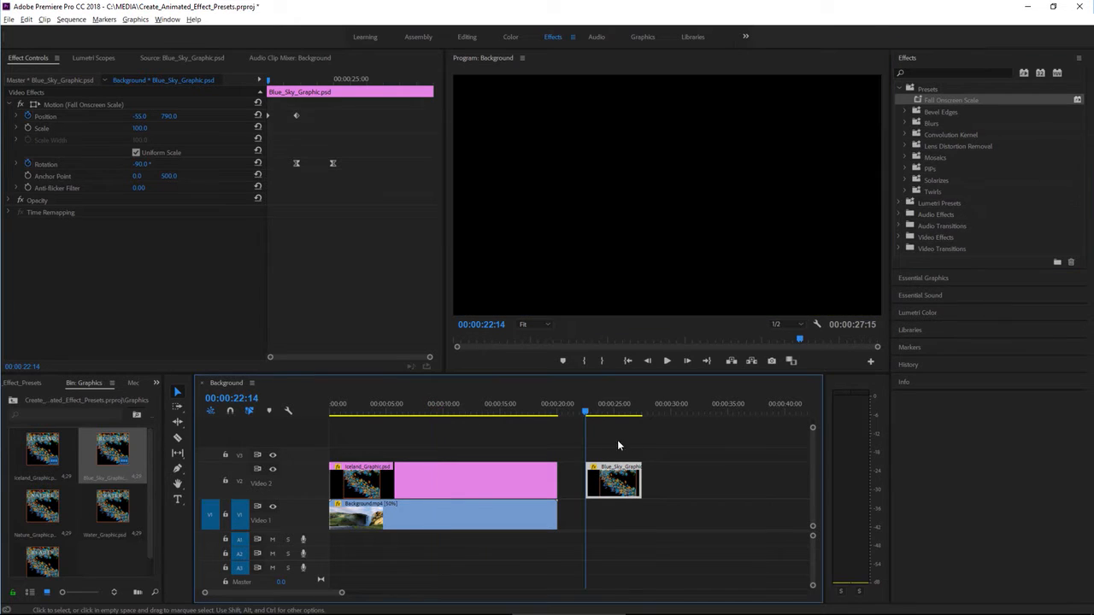
{"action": "left_click", "coordinate": [669, 360]}
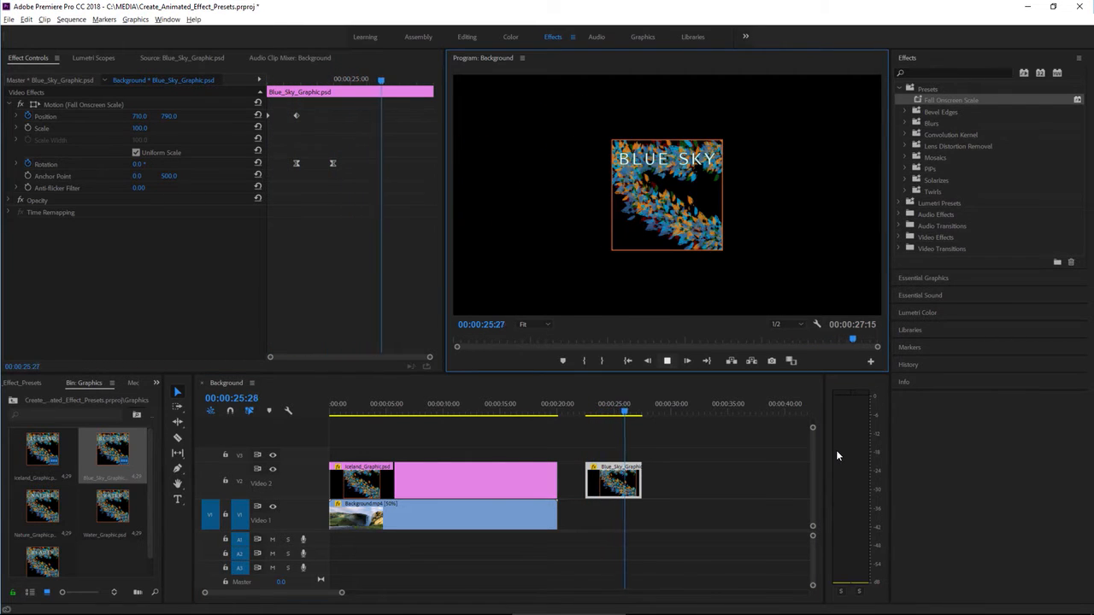
{"action": "key", "text": "space"}
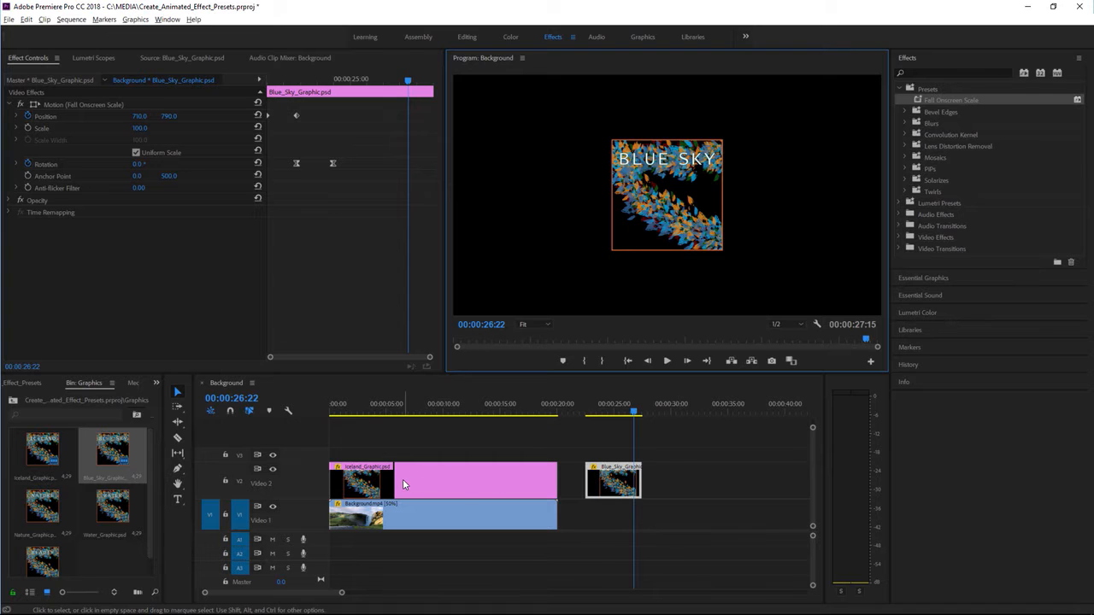
Move the Iceland clip past the 30-second mark and the Blue Sky clip to the start of Video 2, above the background video.
{"action": "left_click_drag", "start_coordinate": [402, 479], "coordinate": [760, 488]}
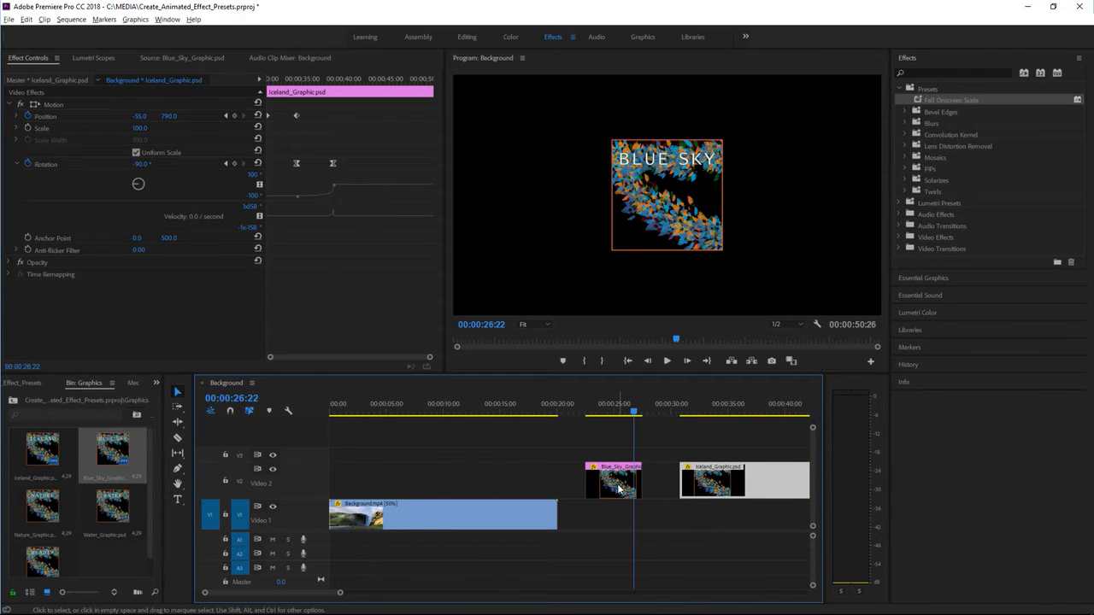
{"action": "left_click_drag", "start_coordinate": [618, 488], "coordinate": [371, 486]}
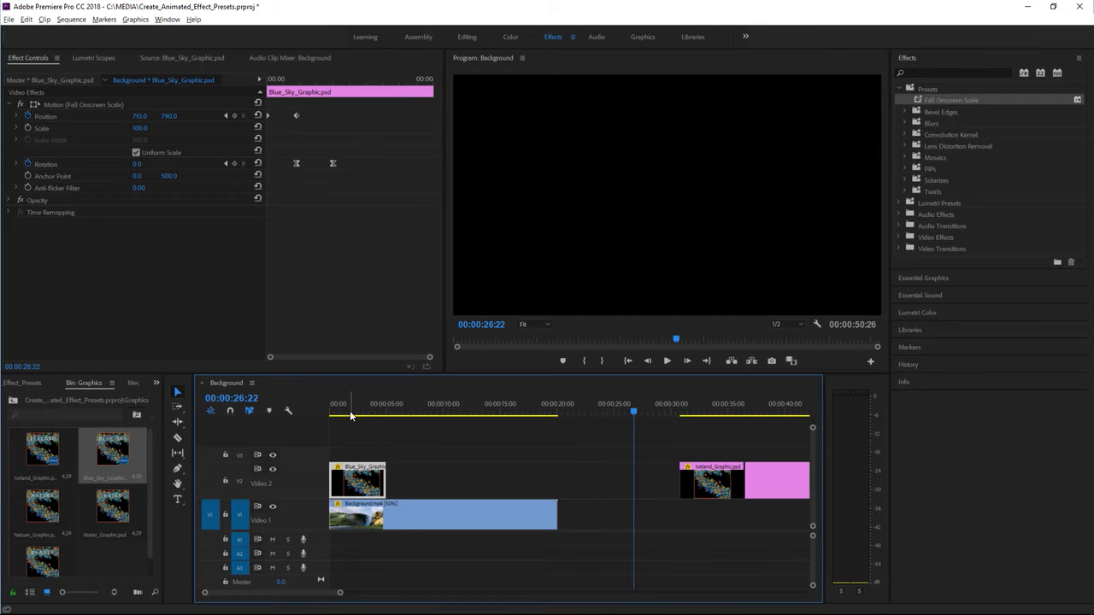
{"action": "left_click", "coordinate": [348, 407]}
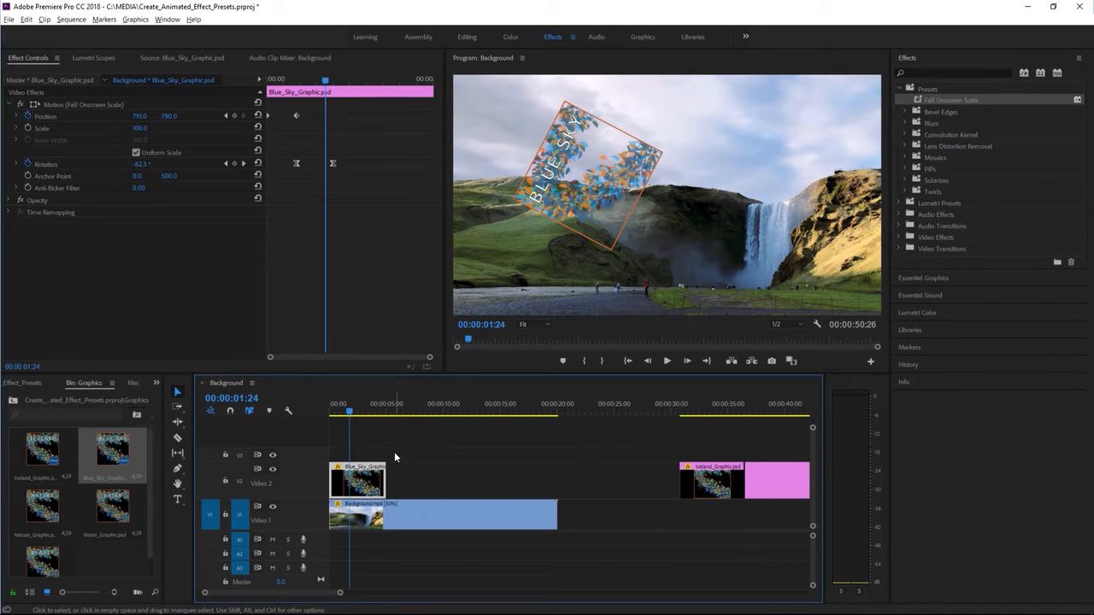
Add the Nature, Water and Beauty graphics to Video 2 directly after the Blue Sky clip.
{"action": "left_click", "coordinate": [49, 511]}
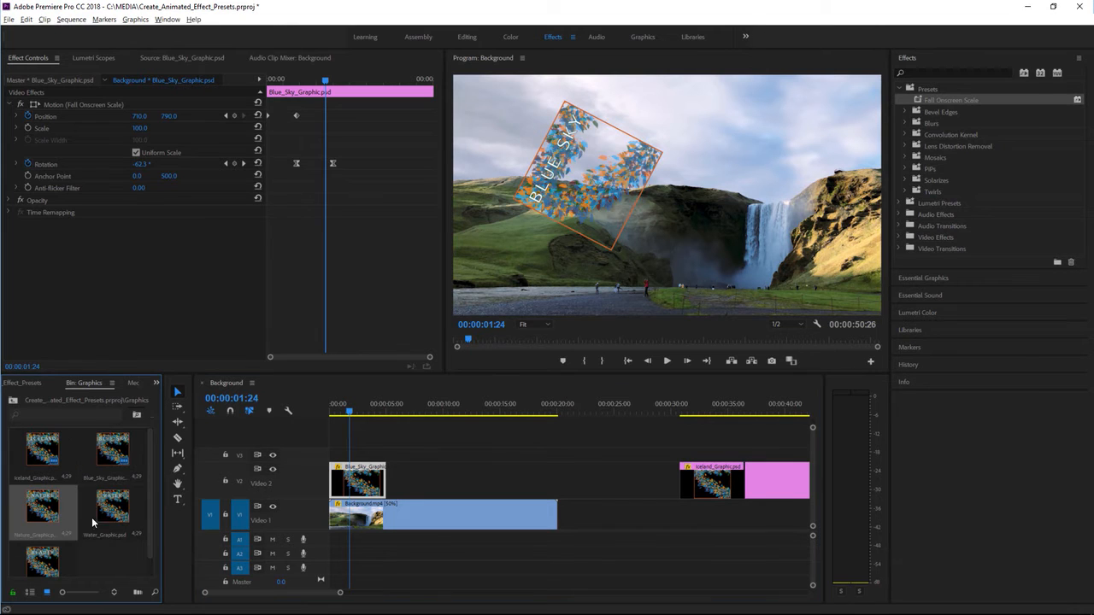
{"action": "left_click", "coordinate": [42, 565], "text": "ctrl"}
{"action": "left_click_drag", "start_coordinate": [37, 513], "coordinate": [391, 483]}
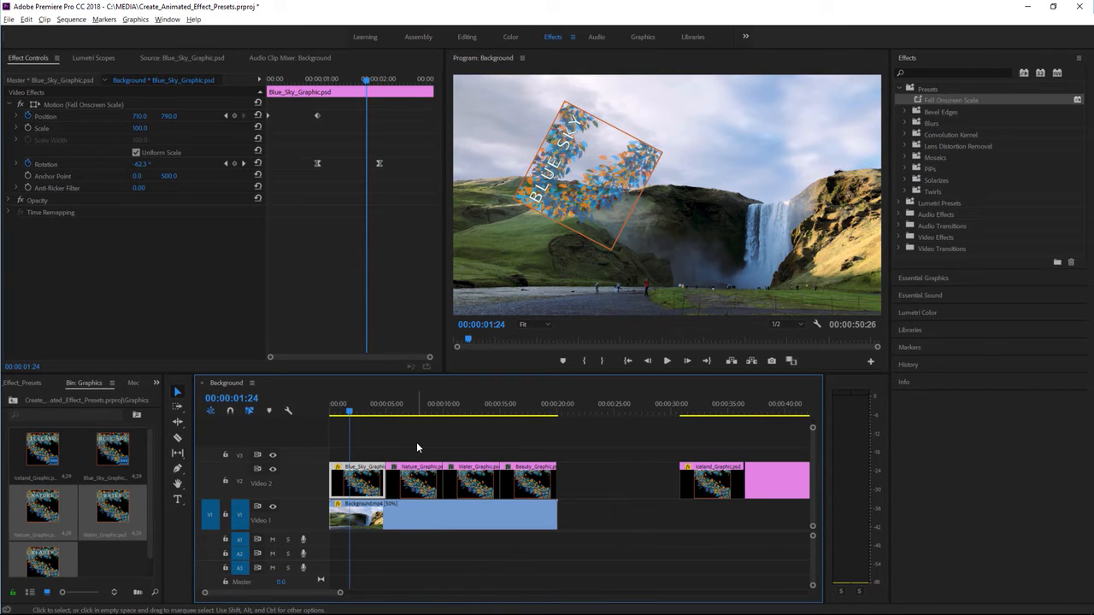
Apply the Fall Onscreen Scale preset to the Nature, Water and Beauty clips together and play back the result.
{"action": "left_click_drag", "start_coordinate": [414, 441], "coordinate": [536, 496]}
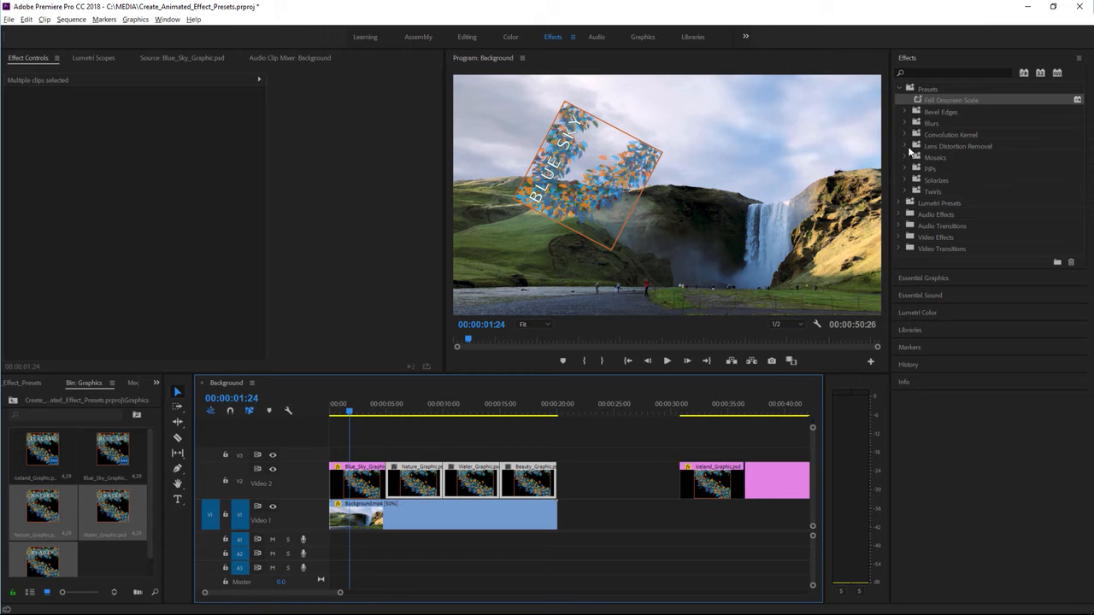
{"action": "left_click_drag", "start_coordinate": [919, 102], "coordinate": [523, 483]}
{"action": "left_click", "coordinate": [666, 361]}
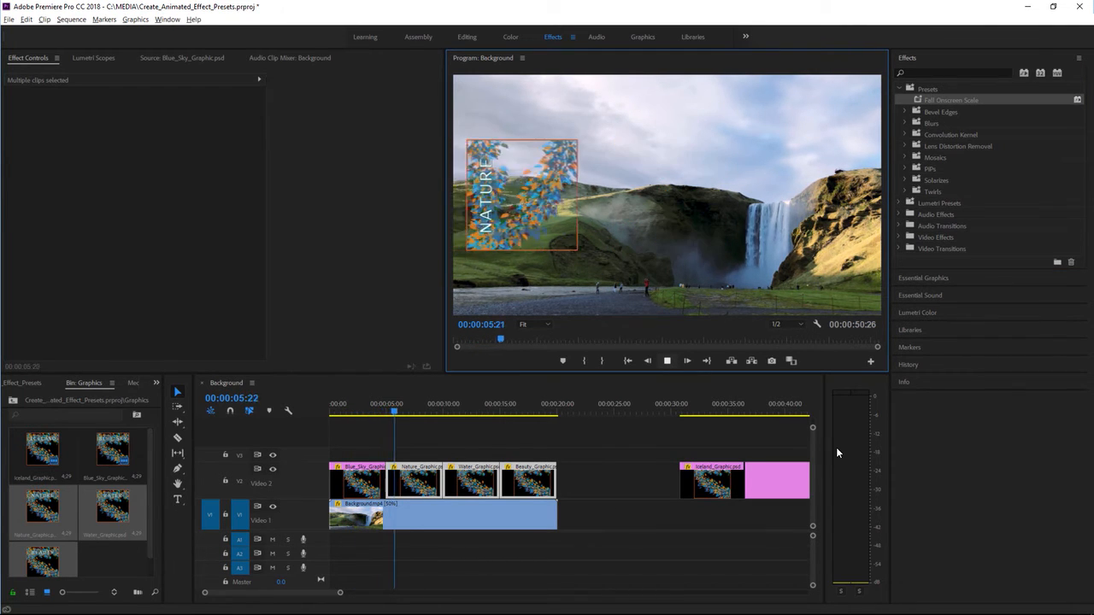
{"action": "left_click", "coordinate": [667, 362]}
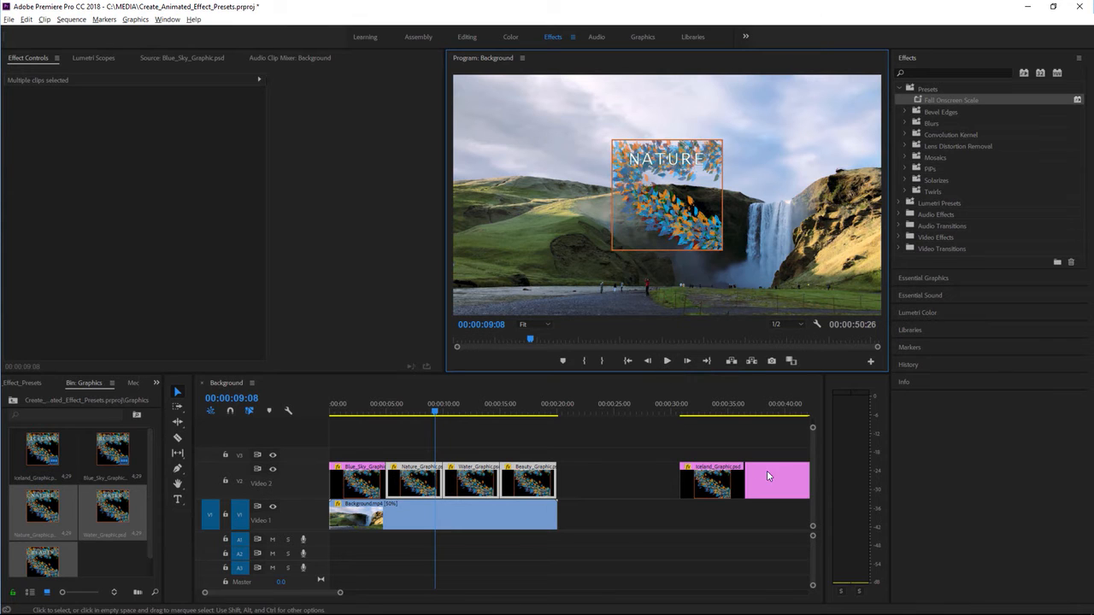
Move the extended Iceland clip earlier on Video 2 to start at about 22 seconds and scrub through its animation.
{"action": "left_click_drag", "start_coordinate": [767, 477], "coordinate": [676, 486]}
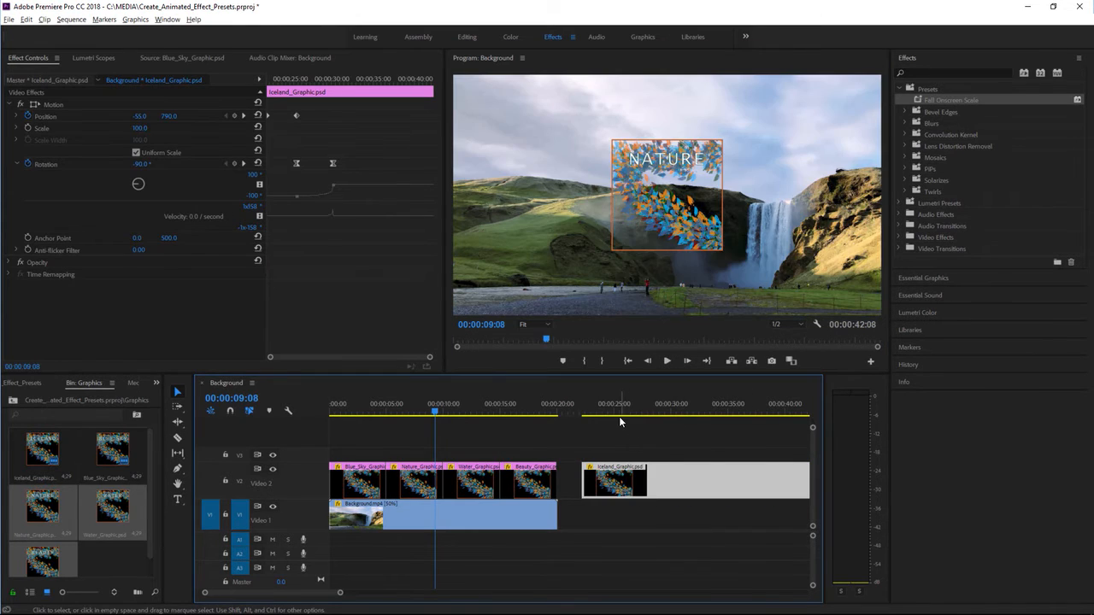
{"action": "left_click_drag", "start_coordinate": [606, 411], "coordinate": [716, 412]}
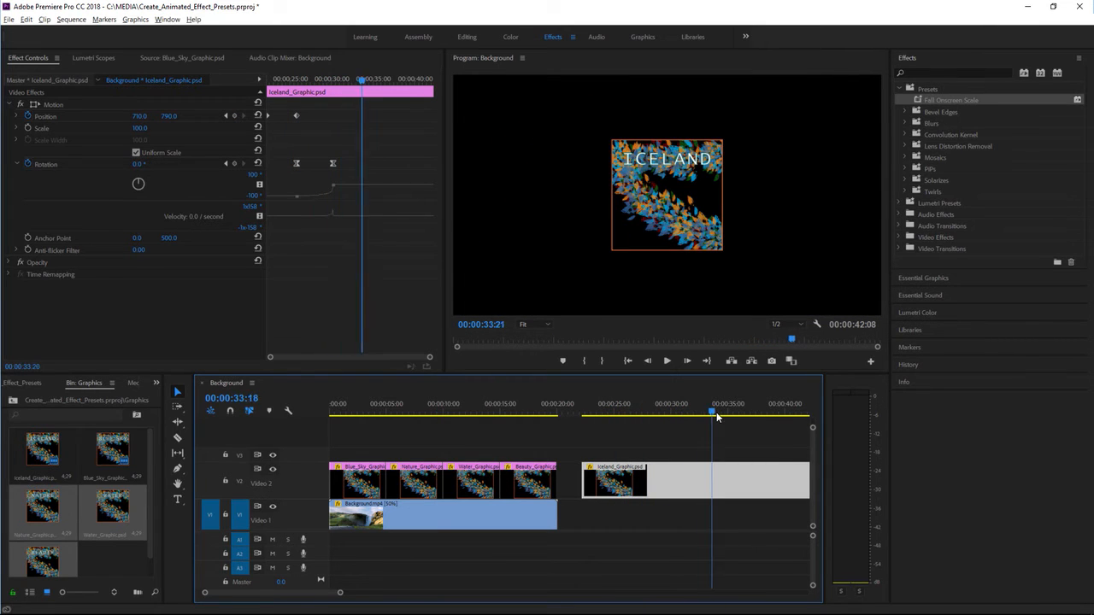
Start saving the Beauty clip's Motion effect as a preset named "Fall Onscreen Fixed Time".
{"action": "left_click", "coordinate": [530, 410]}
{"action": "left_click", "coordinate": [544, 485]}
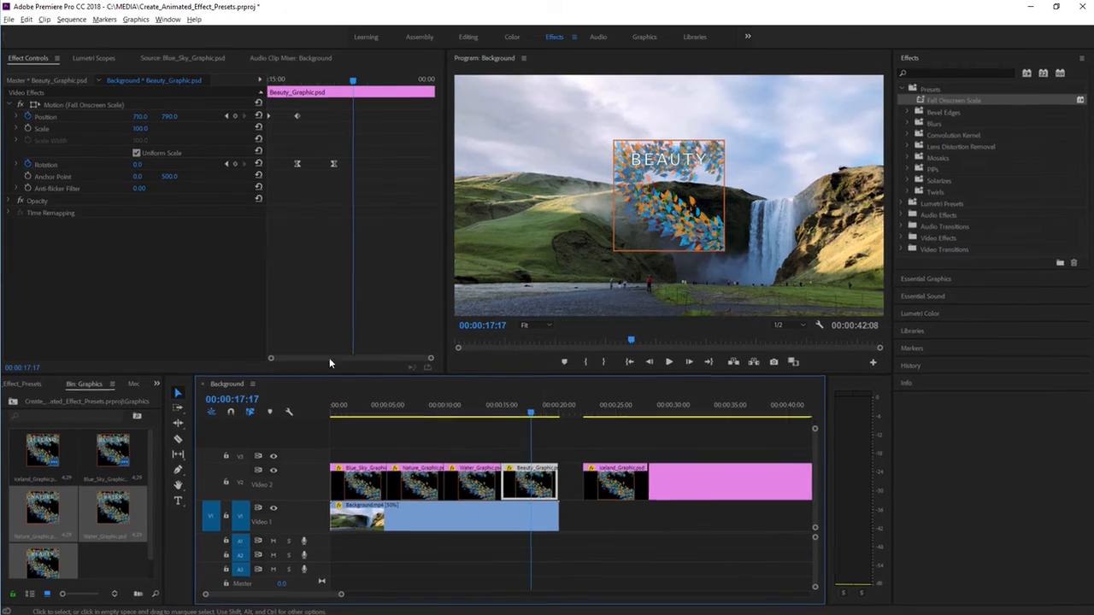
{"action": "right_click", "coordinate": [61, 105]}
{"action": "left_click", "coordinate": [128, 185]}
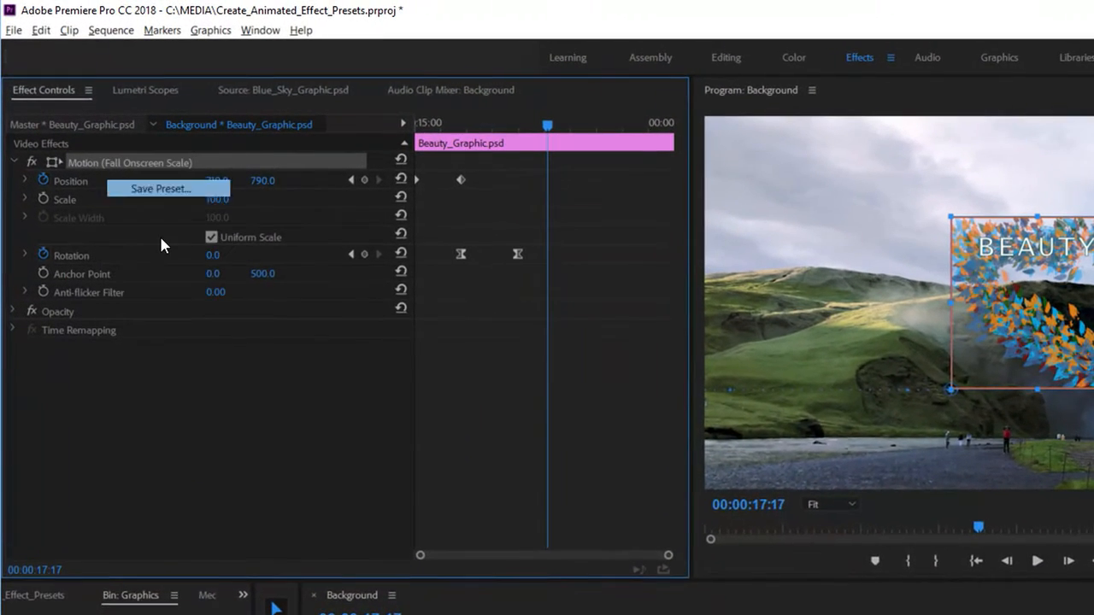
{"action": "type", "text": "Fall O"}
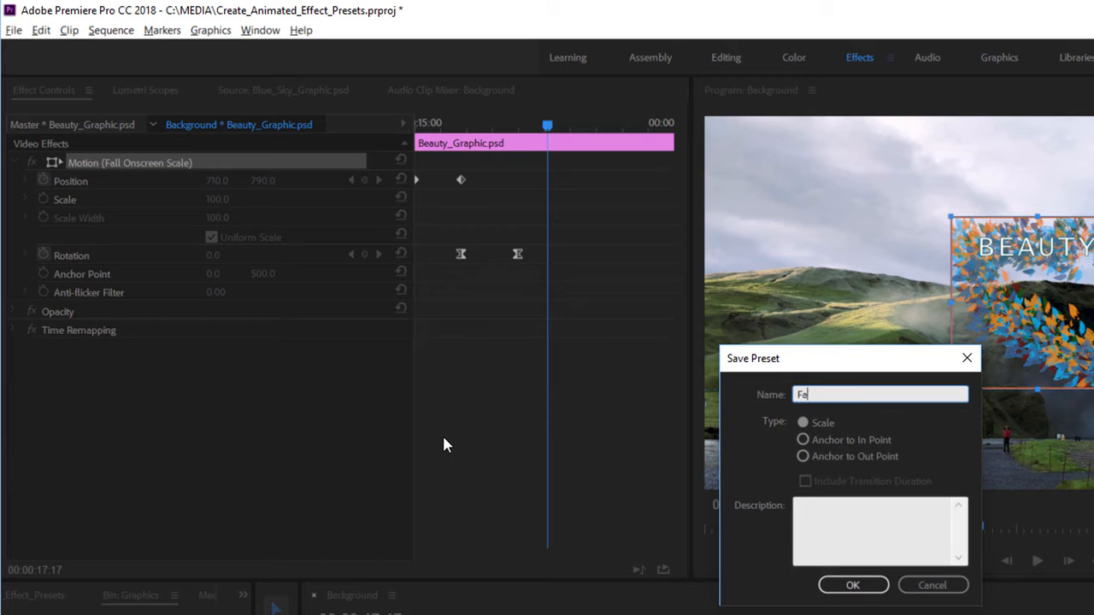
{"action": "type", "text": "nscreen Fixed Time"}
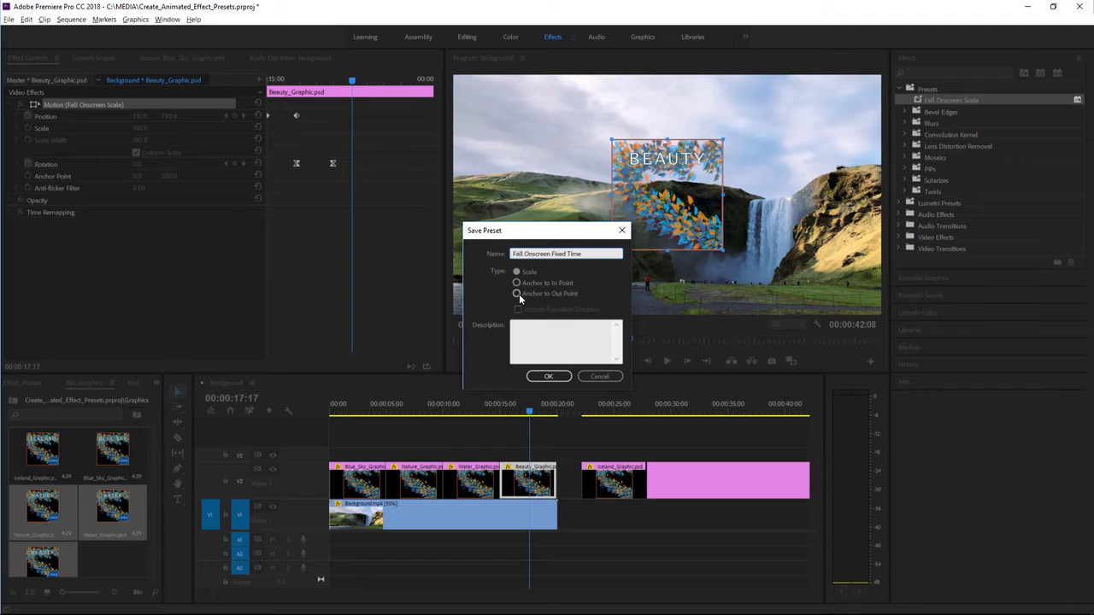
Describe the preset as "The most wonderful transition with fixed keyframes.", set its type to Anchor to In Point, and save it.
{"action": "left_click", "coordinate": [516, 283]}
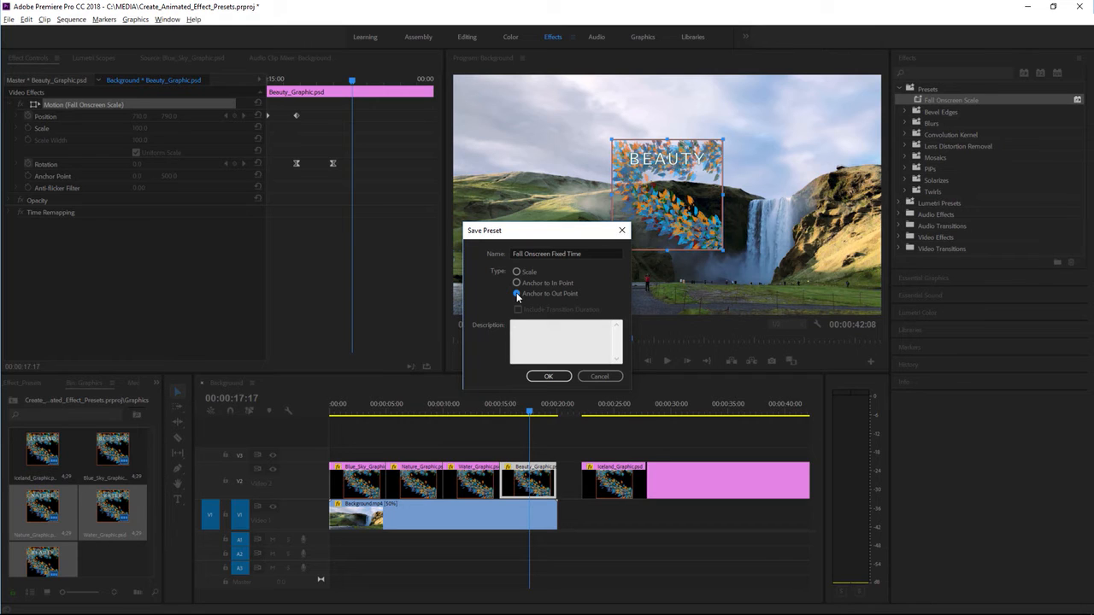
{"action": "left_click", "coordinate": [539, 346]}
{"action": "type", "text": "The most wonderful transition with fixed keyframes."}
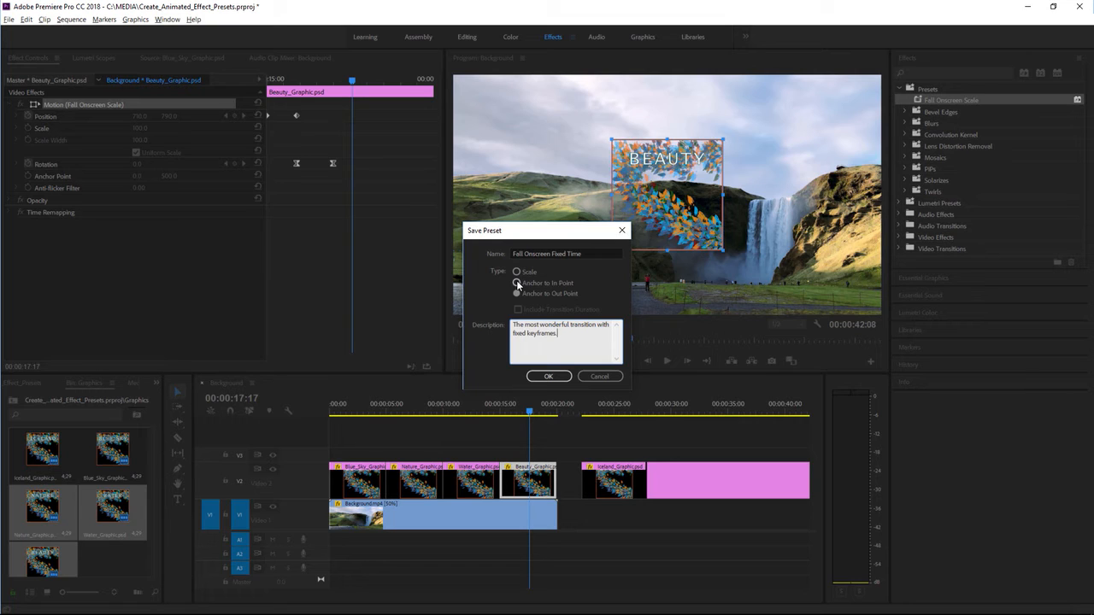
{"action": "left_click", "coordinate": [517, 283]}
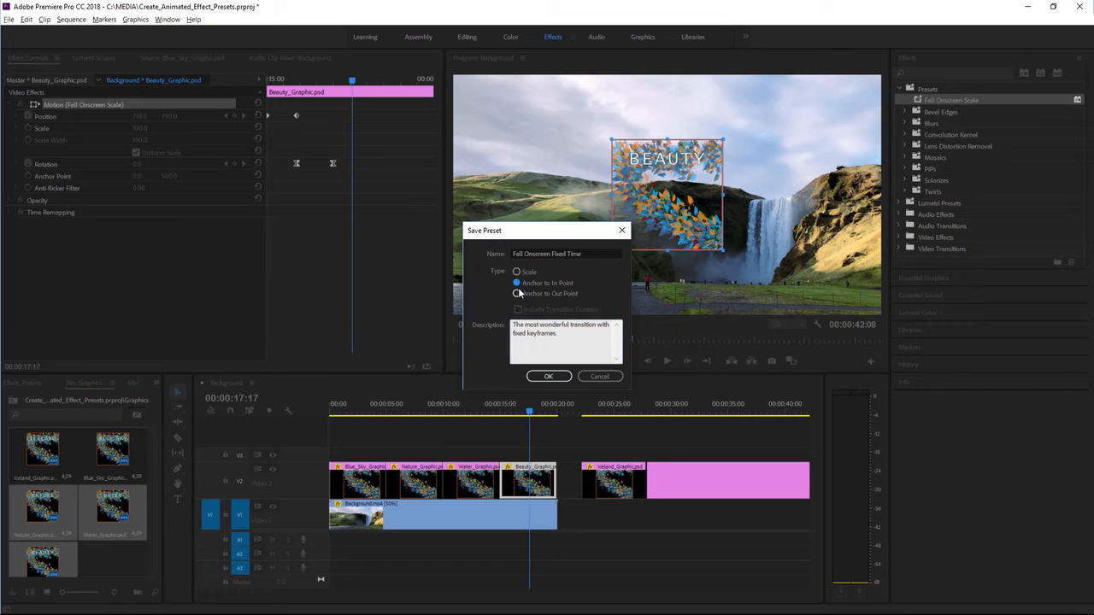
{"action": "left_click", "coordinate": [549, 377]}
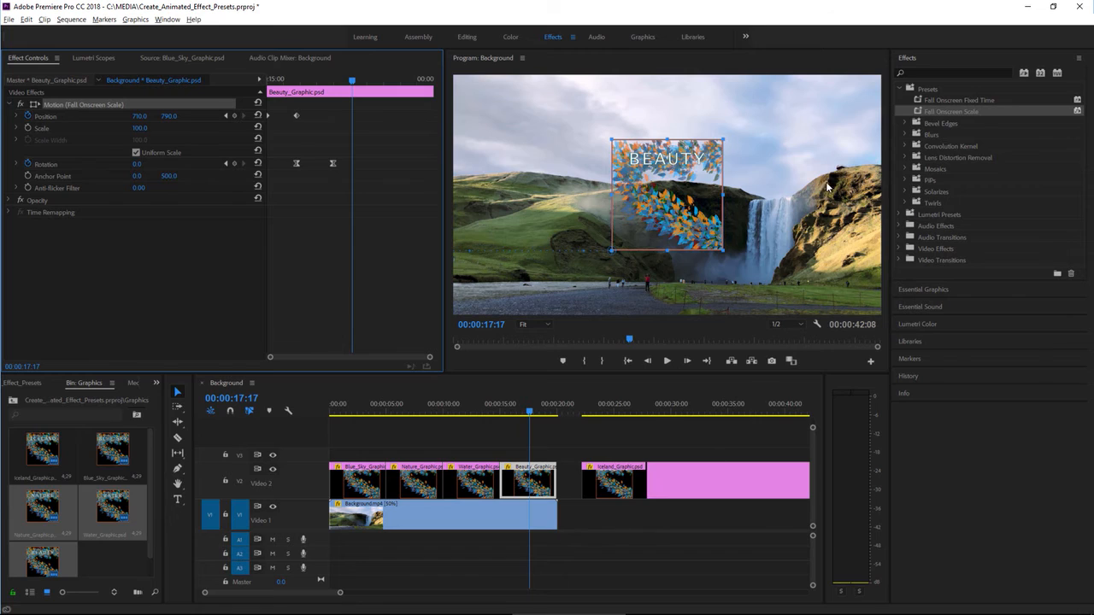
Delete the Iceland clip's Rotation and Position keyframes and reset its Motion effect to the defaults.
{"action": "mouse_move", "coordinate": [917, 99]}
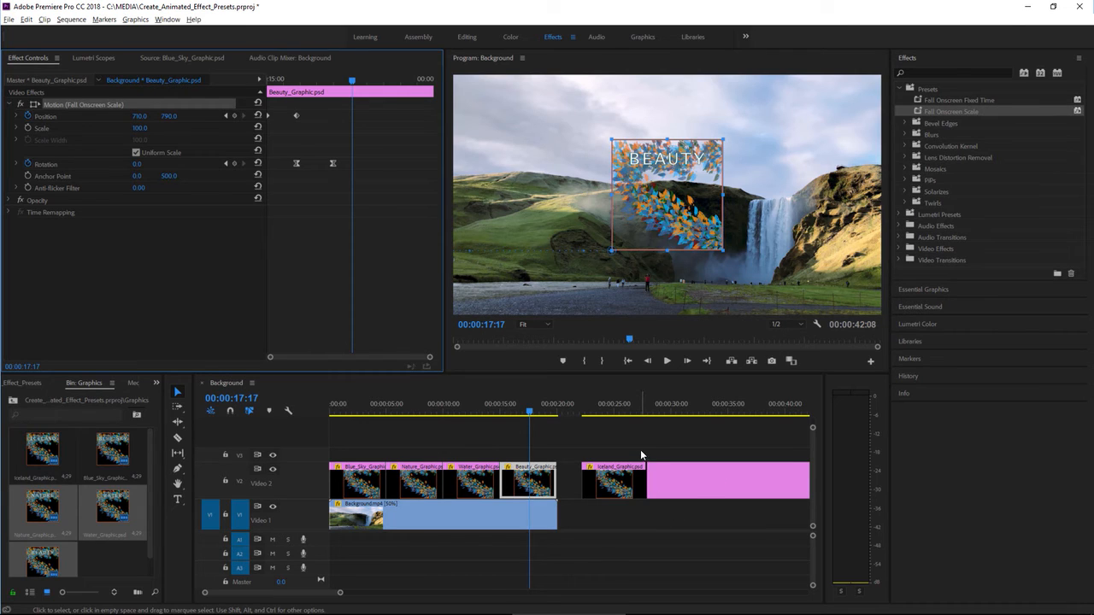
{"action": "left_click", "coordinate": [670, 414]}
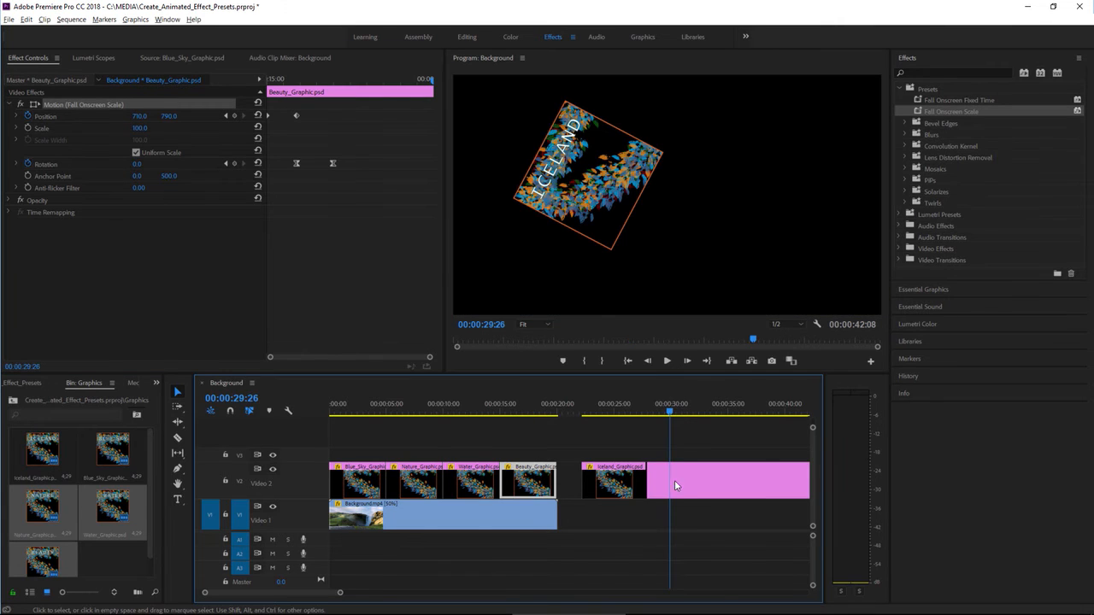
{"action": "left_click", "coordinate": [684, 482]}
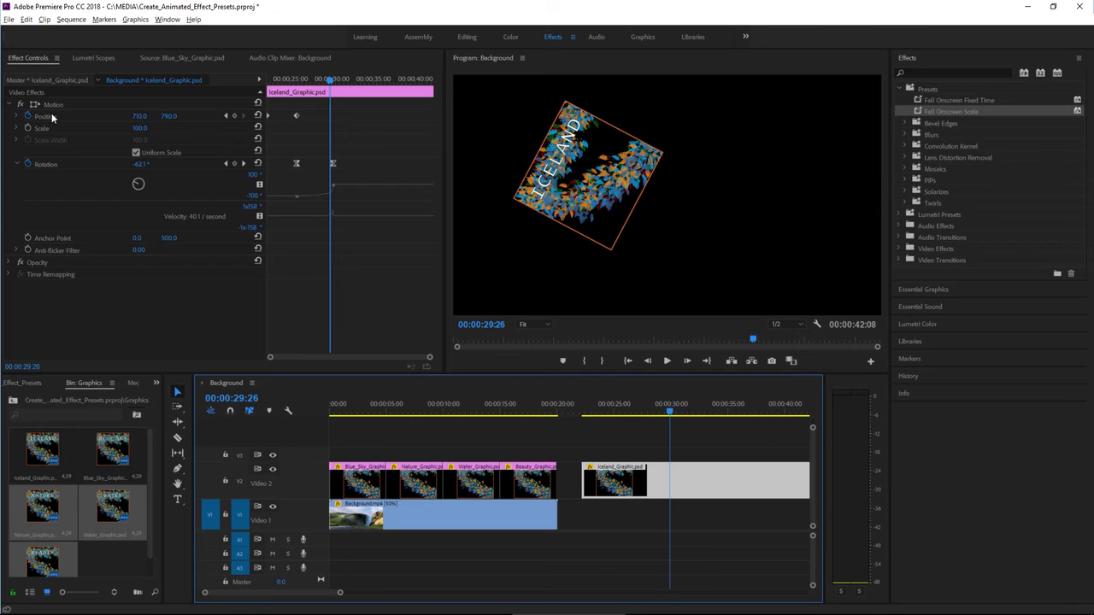
{"action": "left_click", "coordinate": [72, 104]}
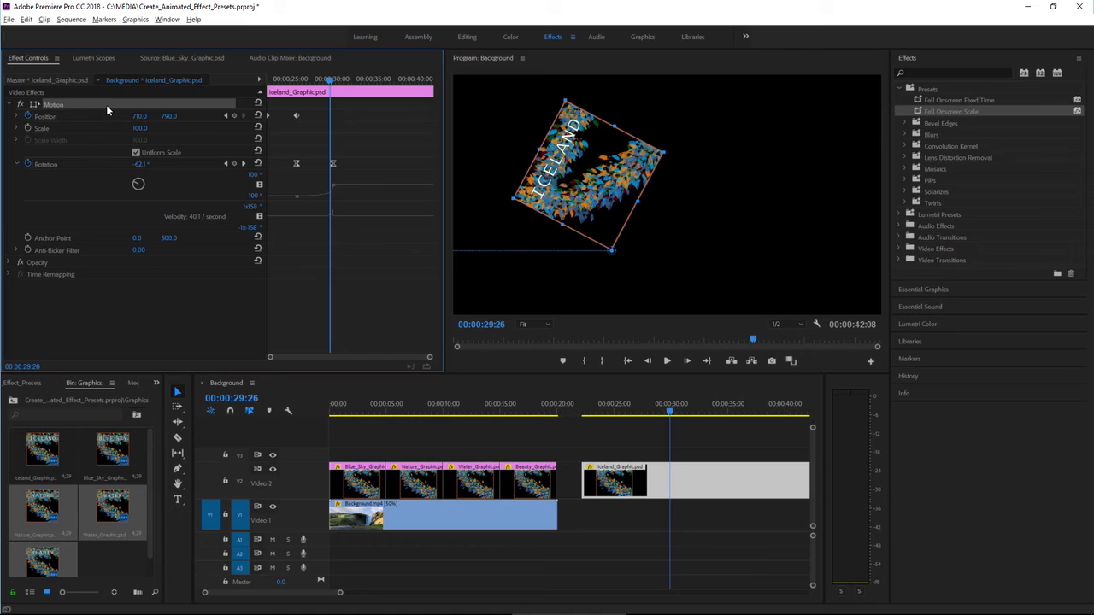
{"action": "left_click", "coordinate": [919, 103]}
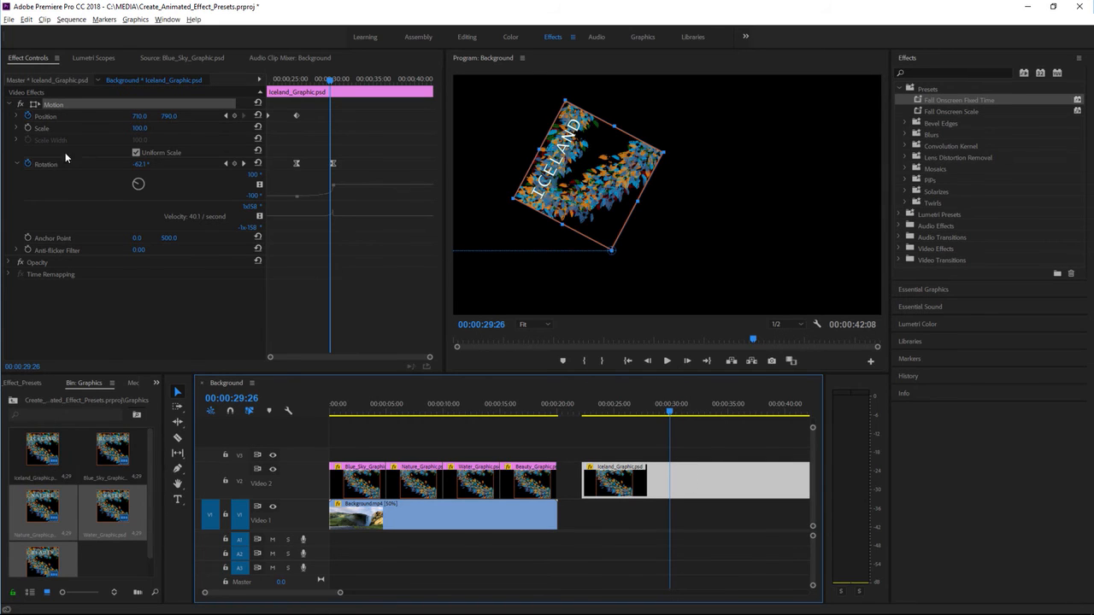
{"action": "left_click", "coordinate": [27, 164]}
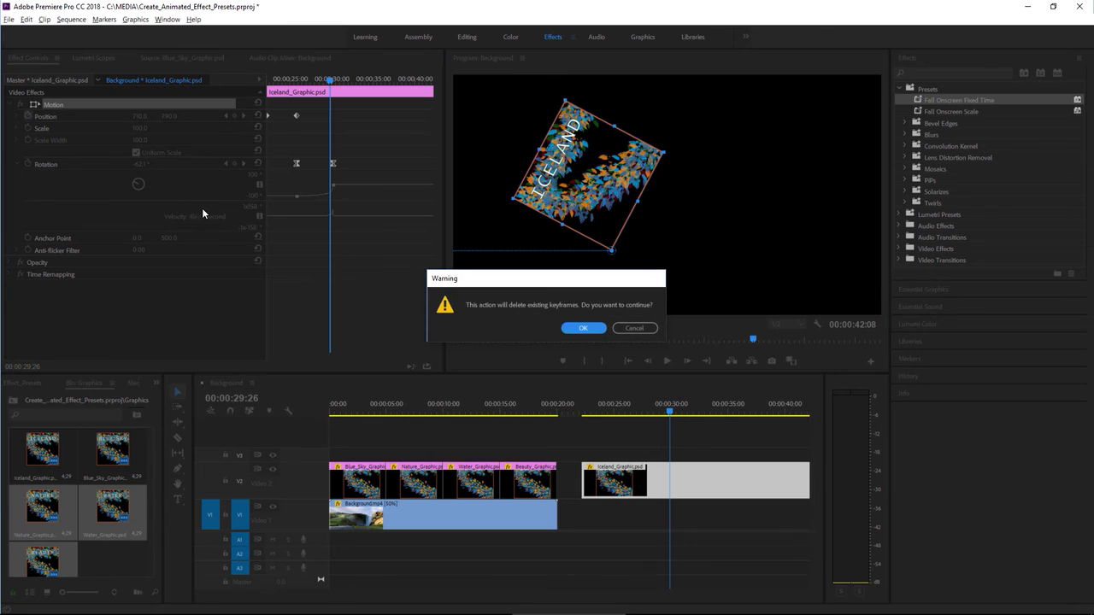
{"action": "left_click", "coordinate": [598, 329]}
{"action": "left_click", "coordinate": [27, 116]}
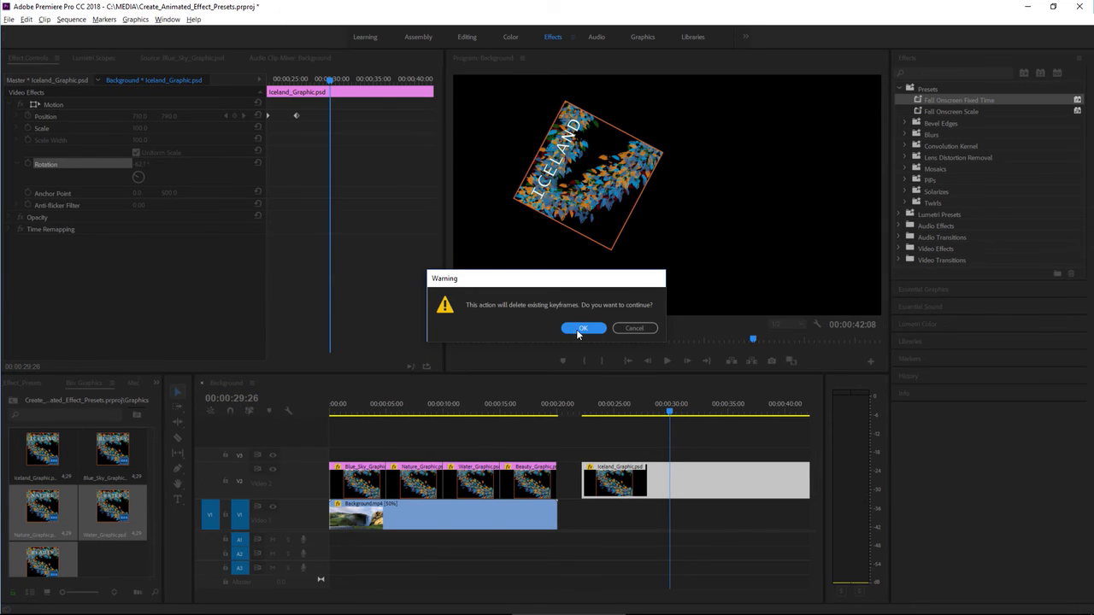
{"action": "left_click", "coordinate": [575, 329]}
{"action": "left_click", "coordinate": [257, 104]}
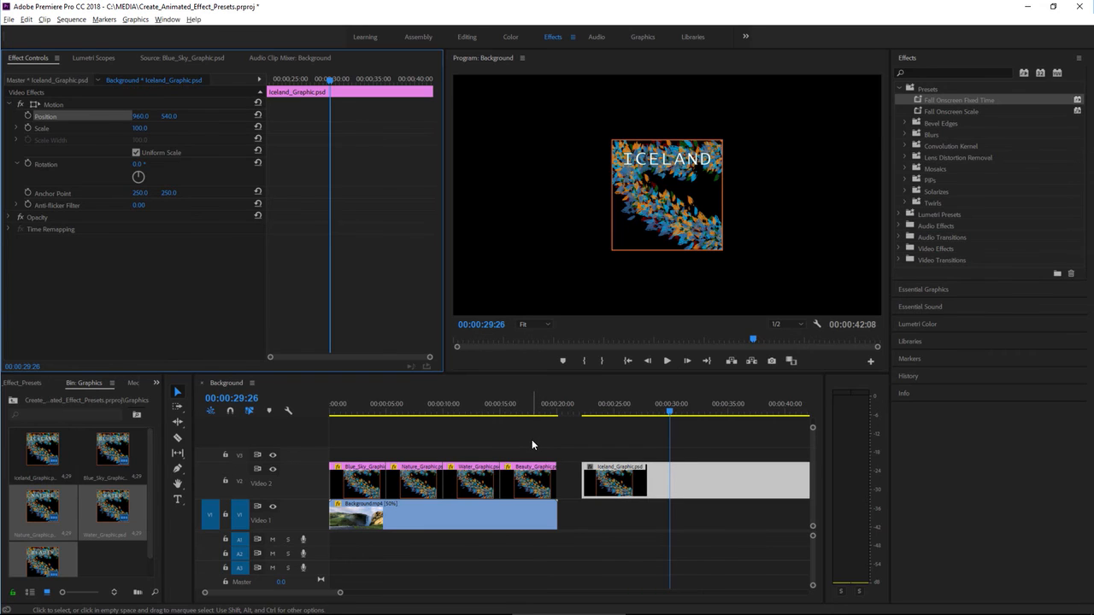
Apply the Fall Onscreen Fixed Time preset to the Iceland clip and play back its animation from the clip's start.
{"action": "left_click_drag", "start_coordinate": [918, 100], "coordinate": [690, 479]}
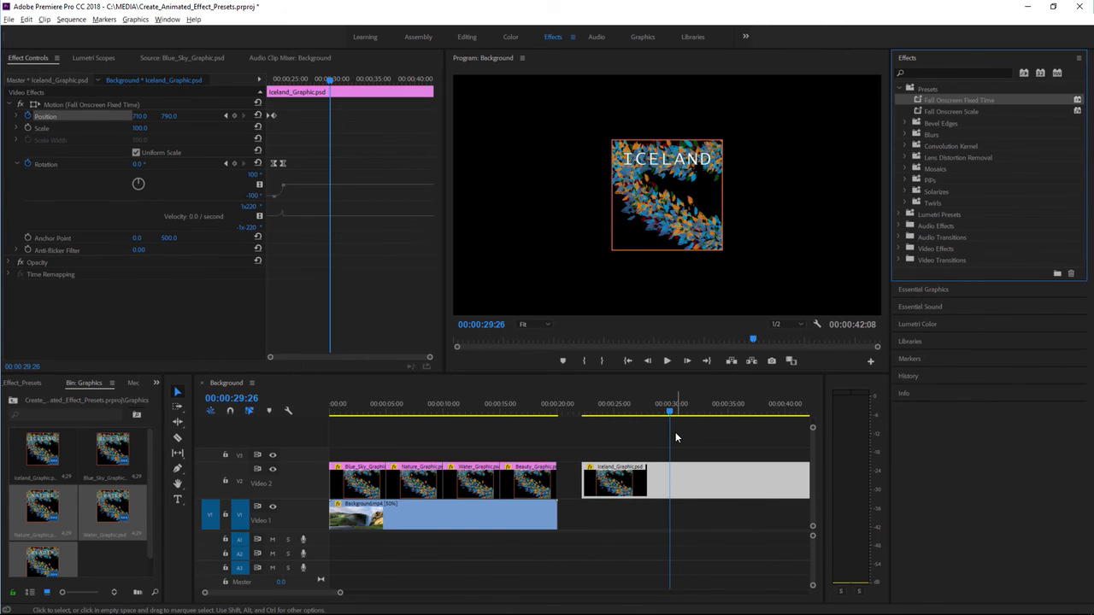
{"action": "left_click", "coordinate": [581, 415]}
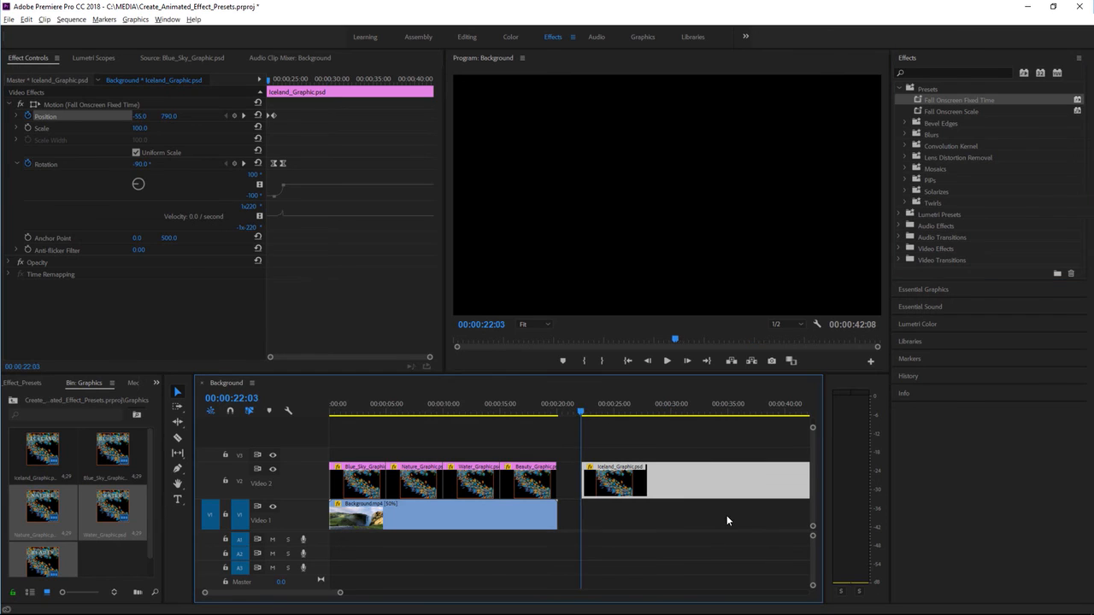
{"action": "key", "text": "space"}
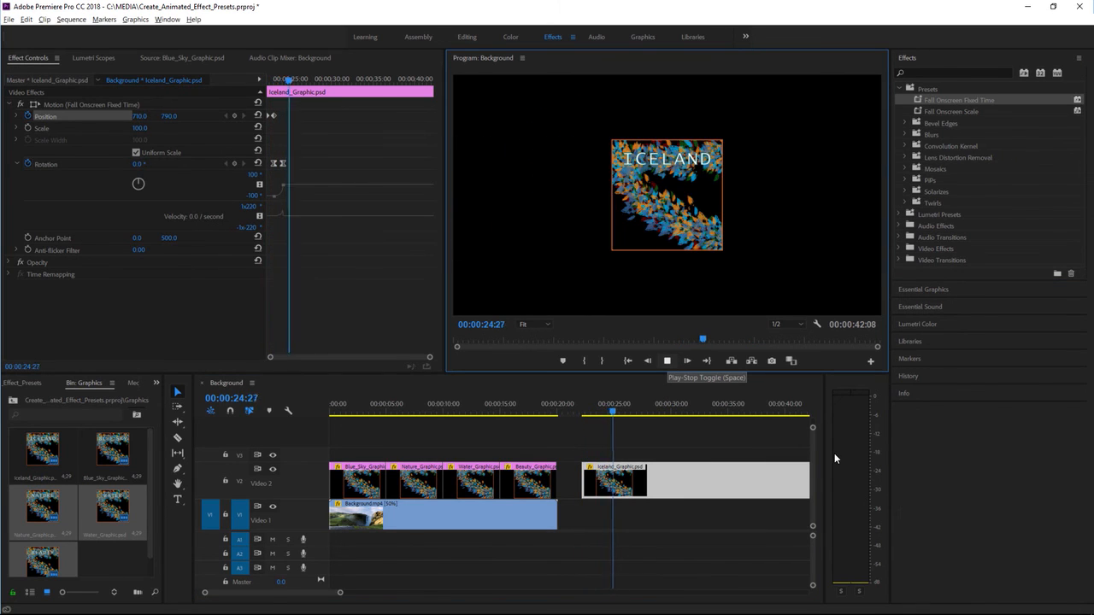
{"action": "key", "text": "space"}
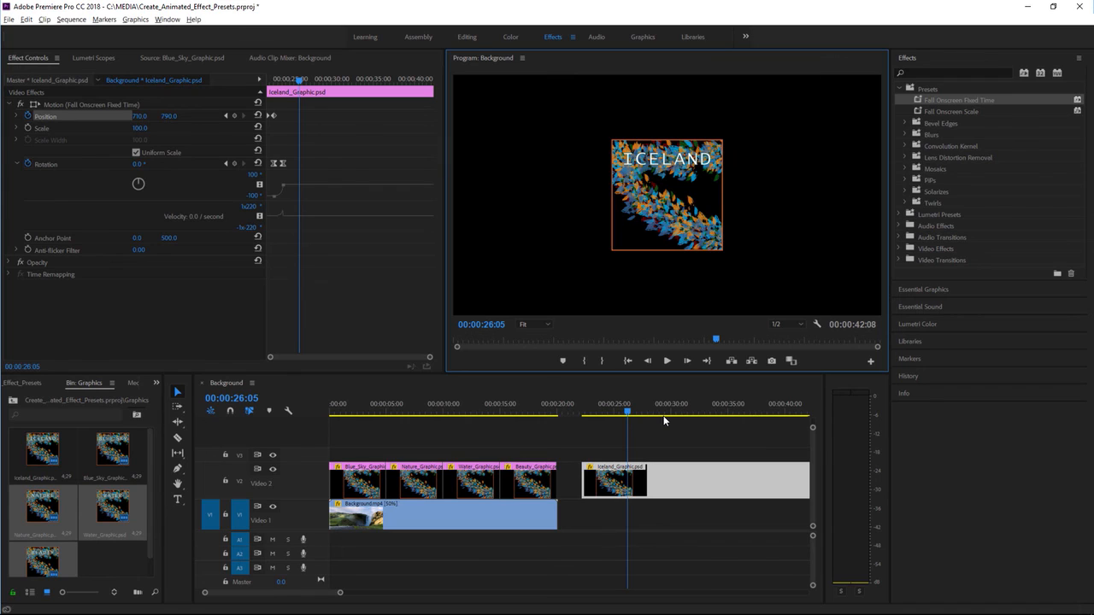
{"action": "key", "text": "shift+7"}
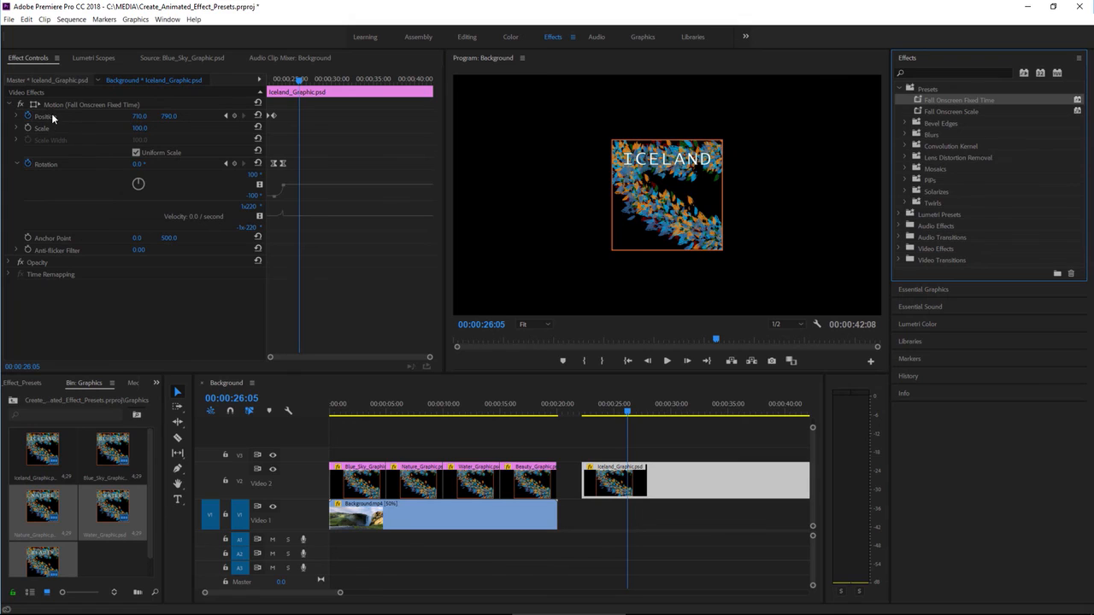
{"action": "left_click", "coordinate": [95, 109]}
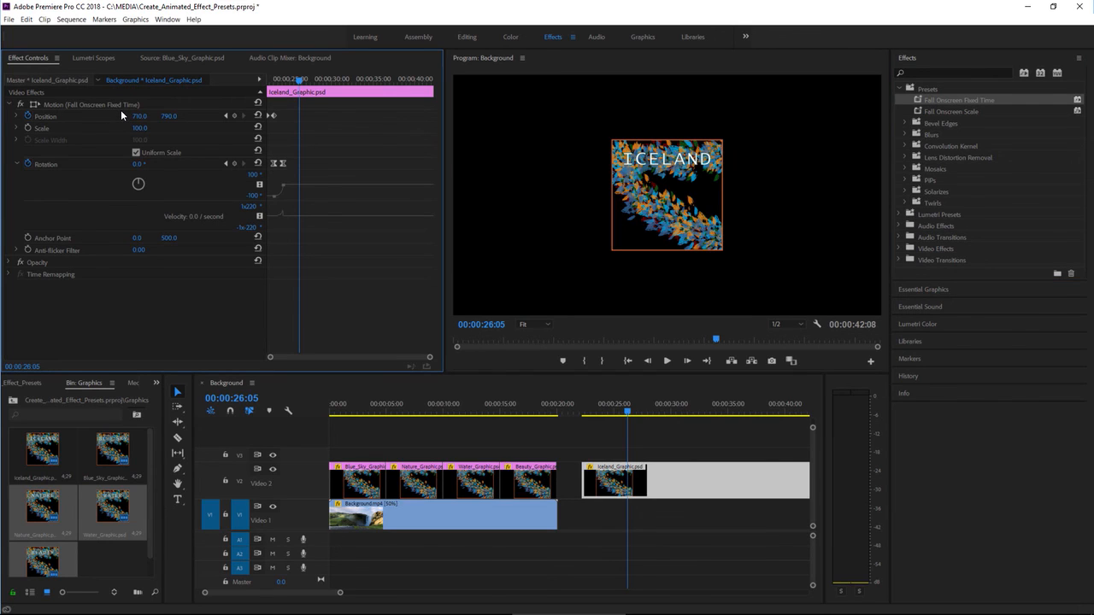